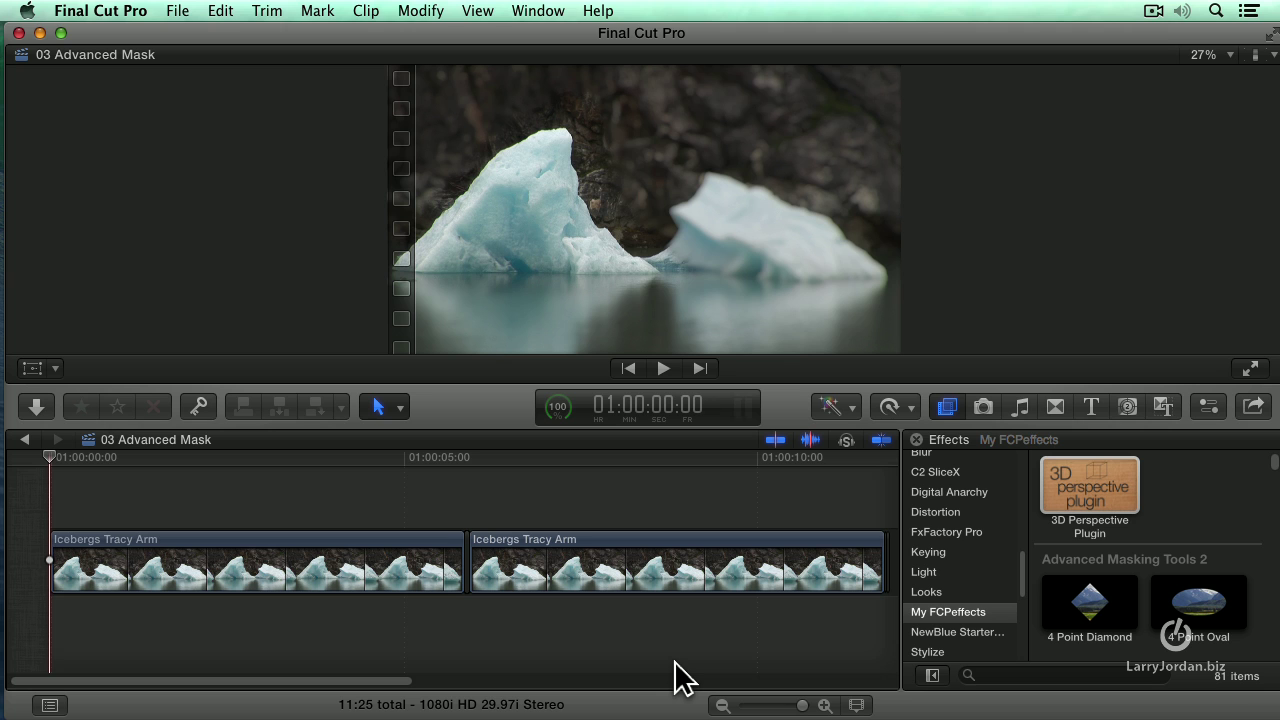
Step: Play back the timeline from the start through into the second clip
key(space)
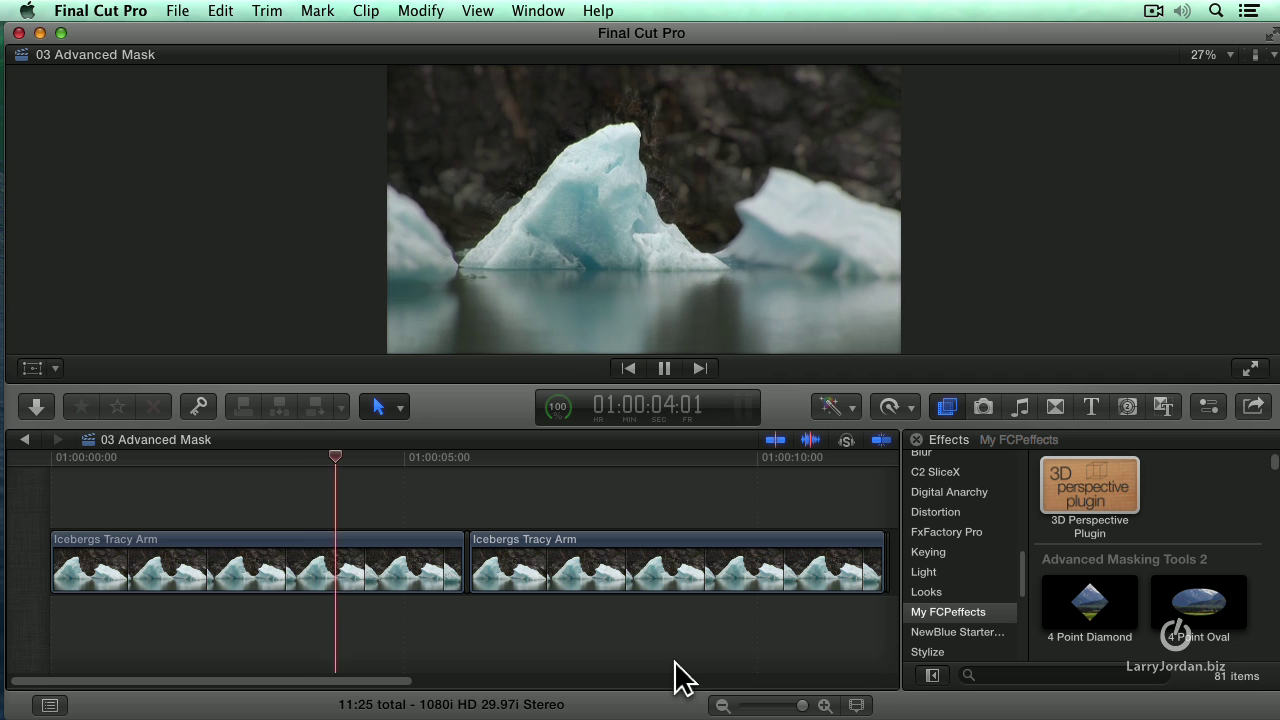
key(space)
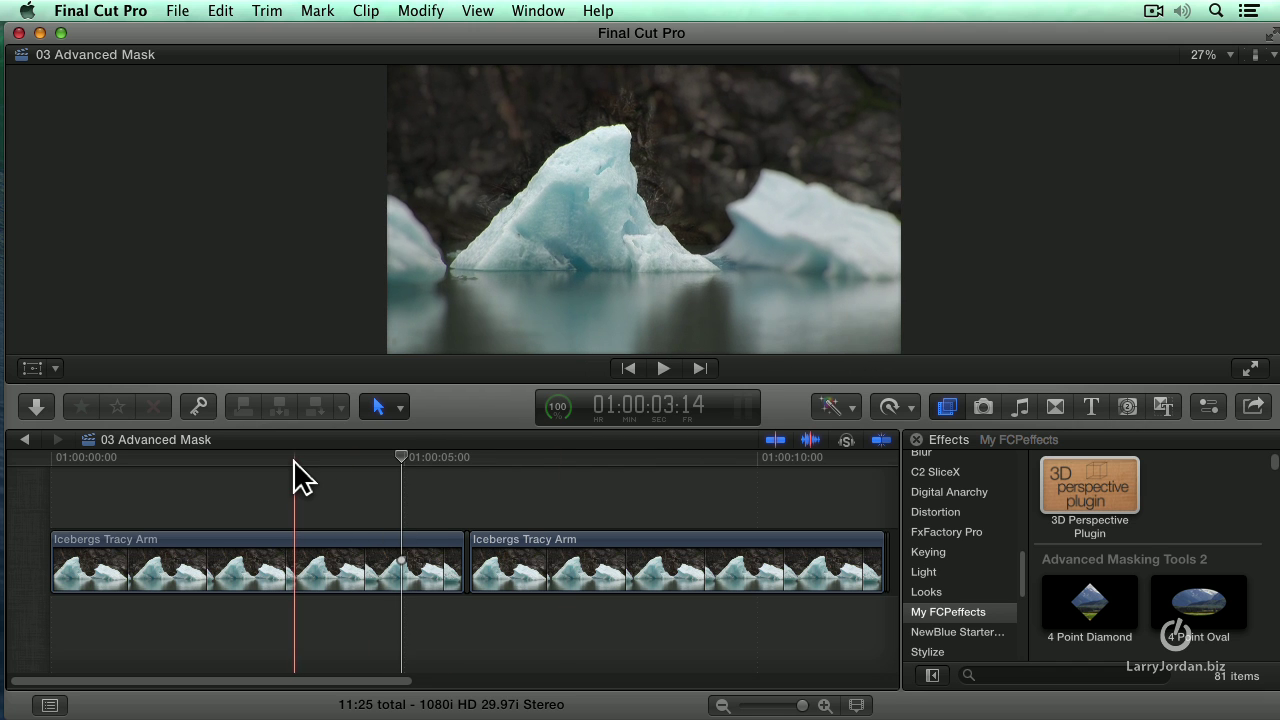
key(Home)
key(space)
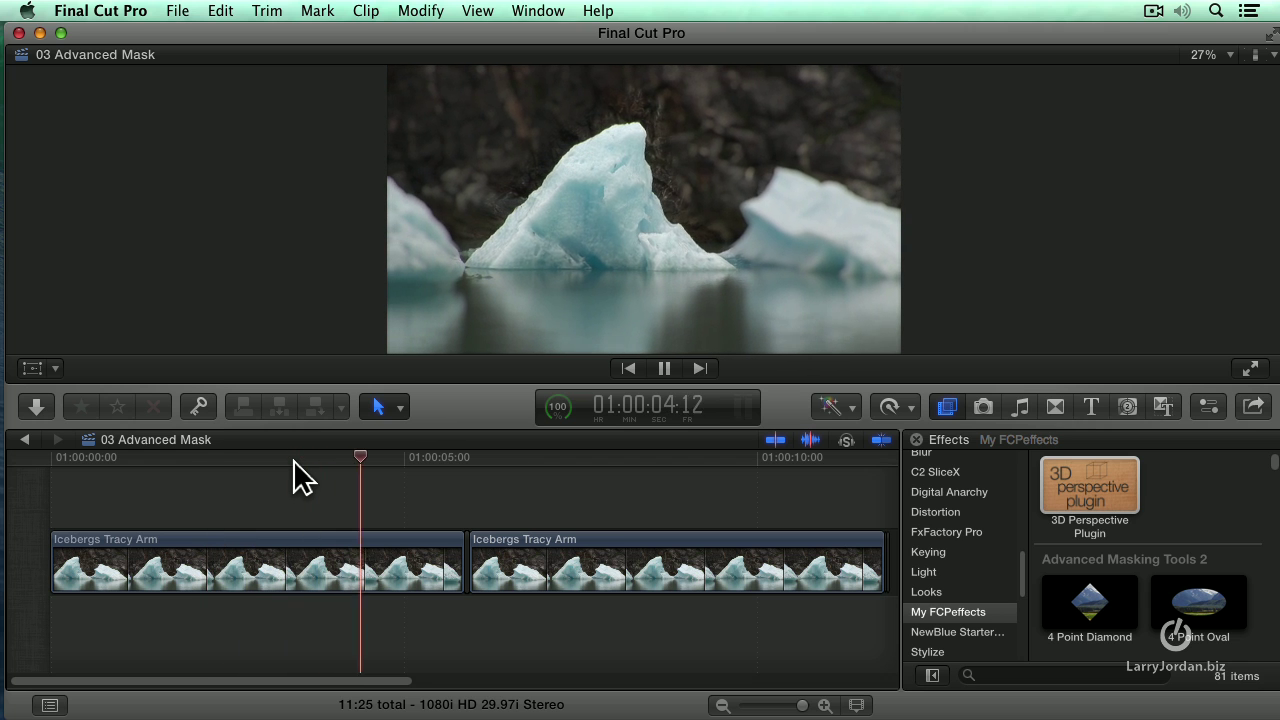
key(space)
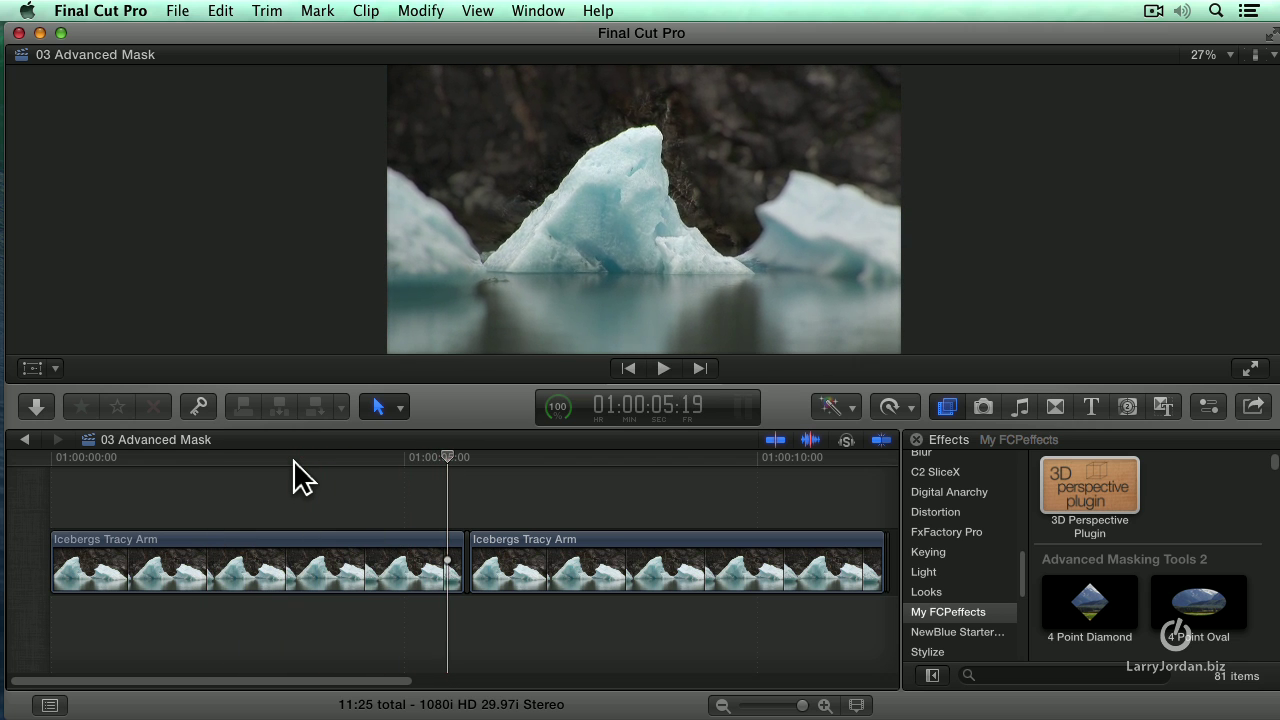
key(l)
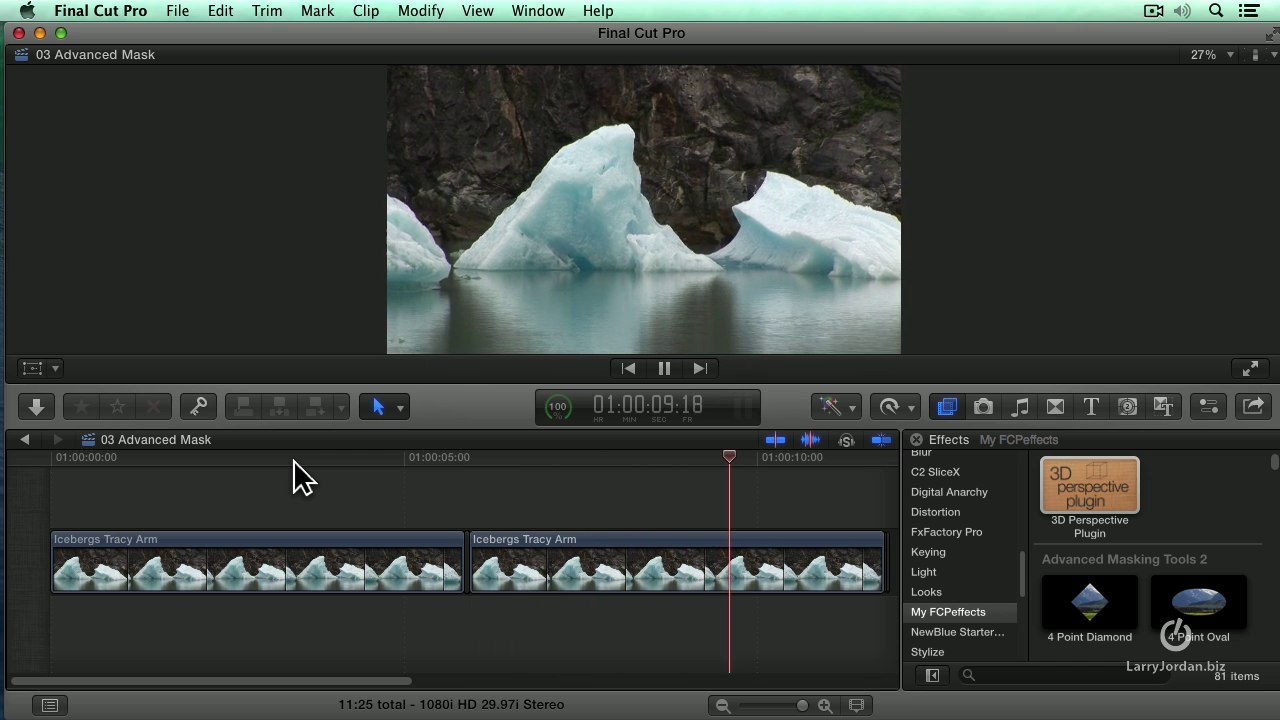
key(space)
Step: Park the playhead early in the second Icebergs Tracy Arm clip and select it
click(596, 470)
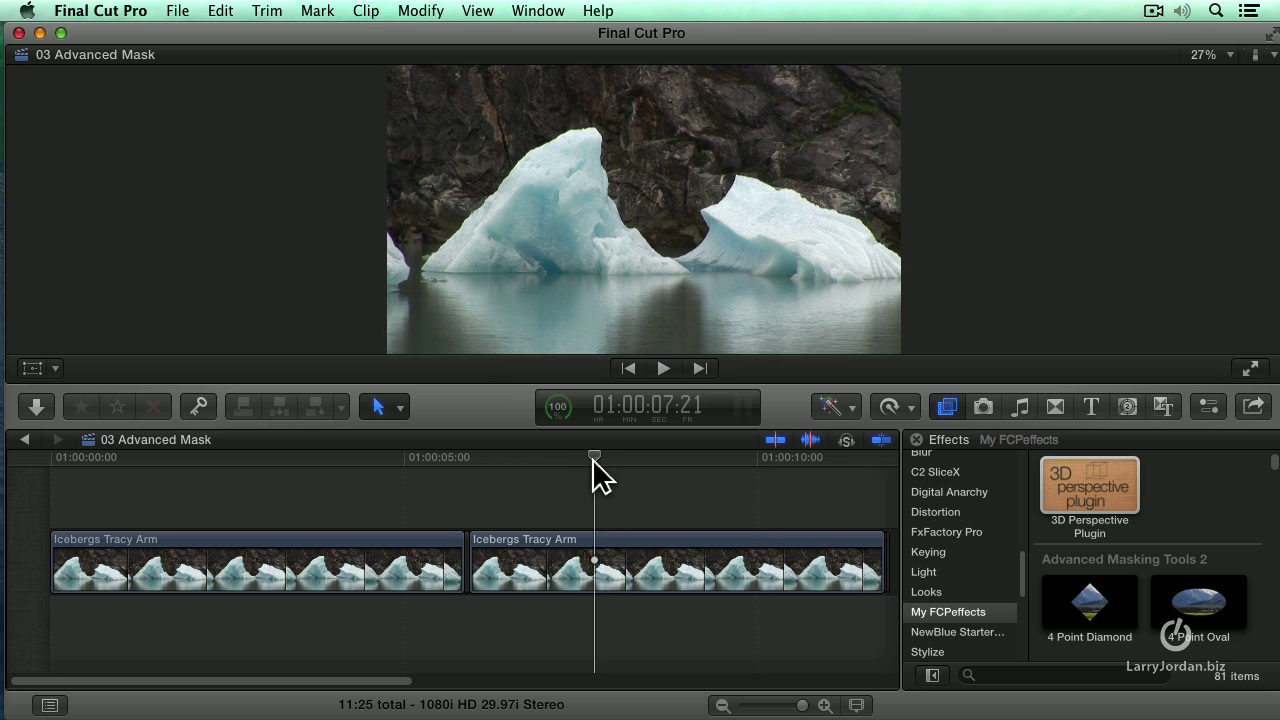
drag(596, 470, 589, 471)
click(646, 575)
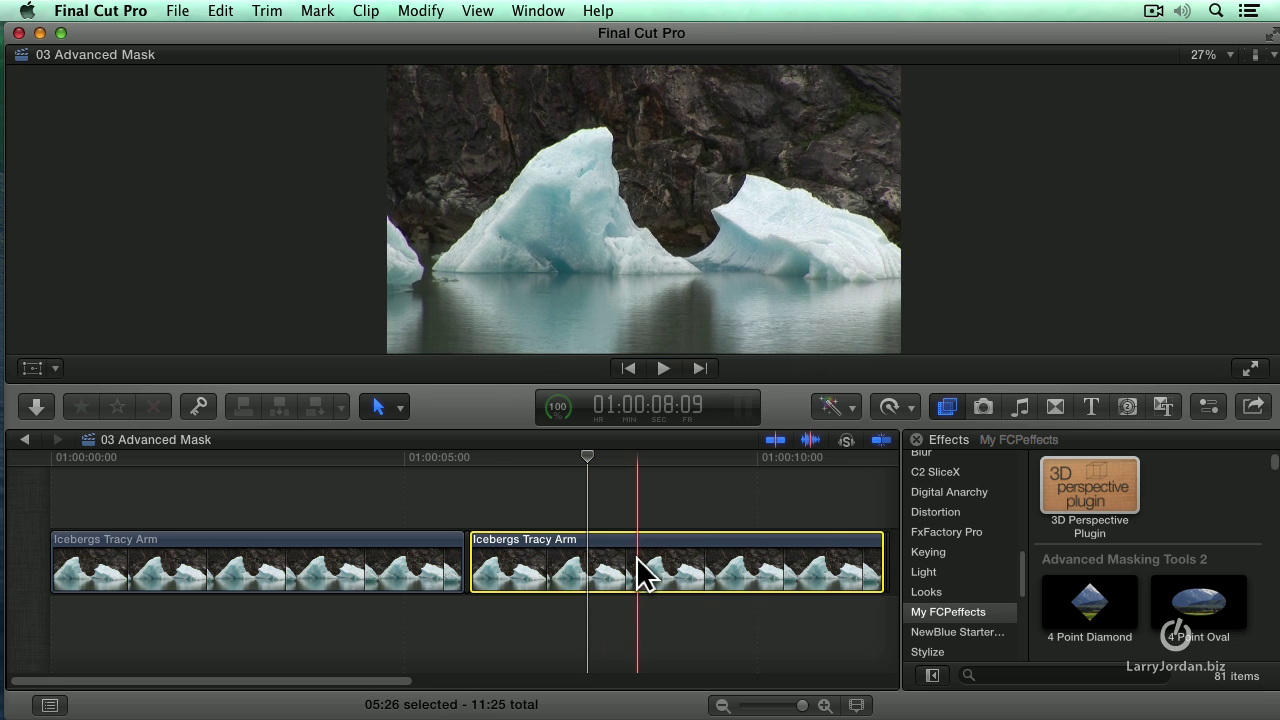
Step: Reshow the Effects browser and bring the Advanced Masking Tools 8 Point effects into view
click(946, 406)
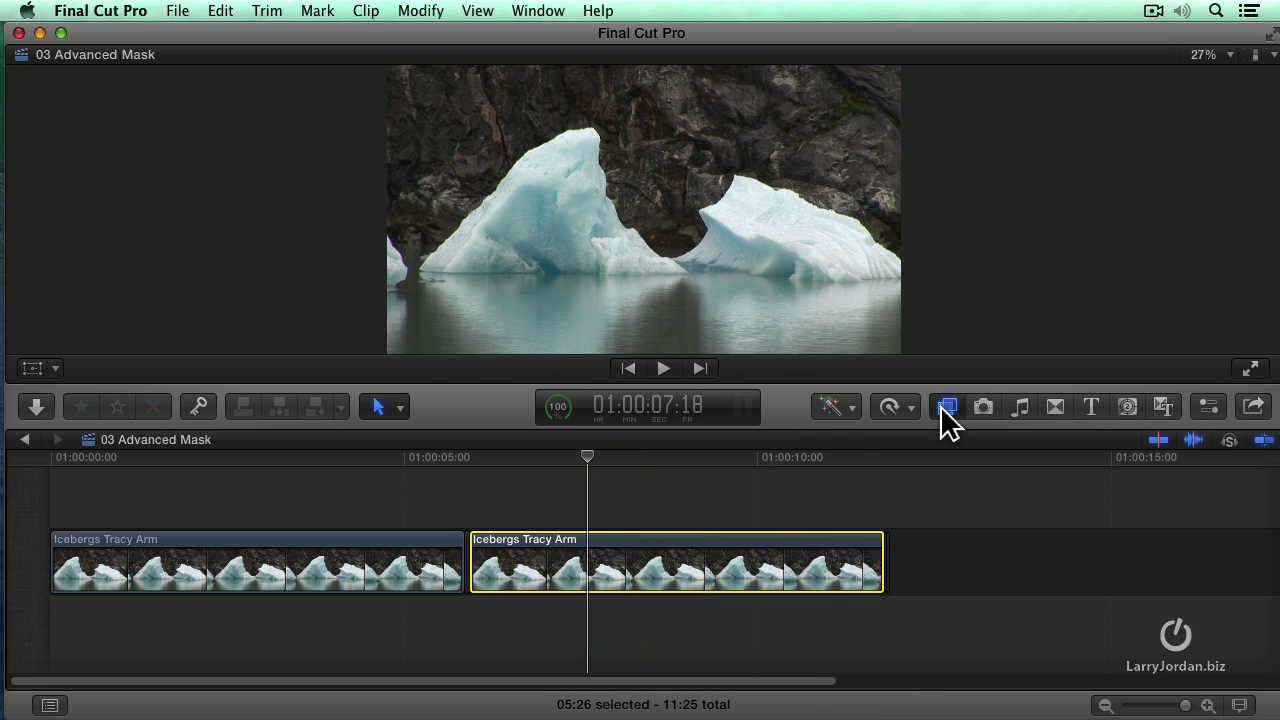
click(946, 406)
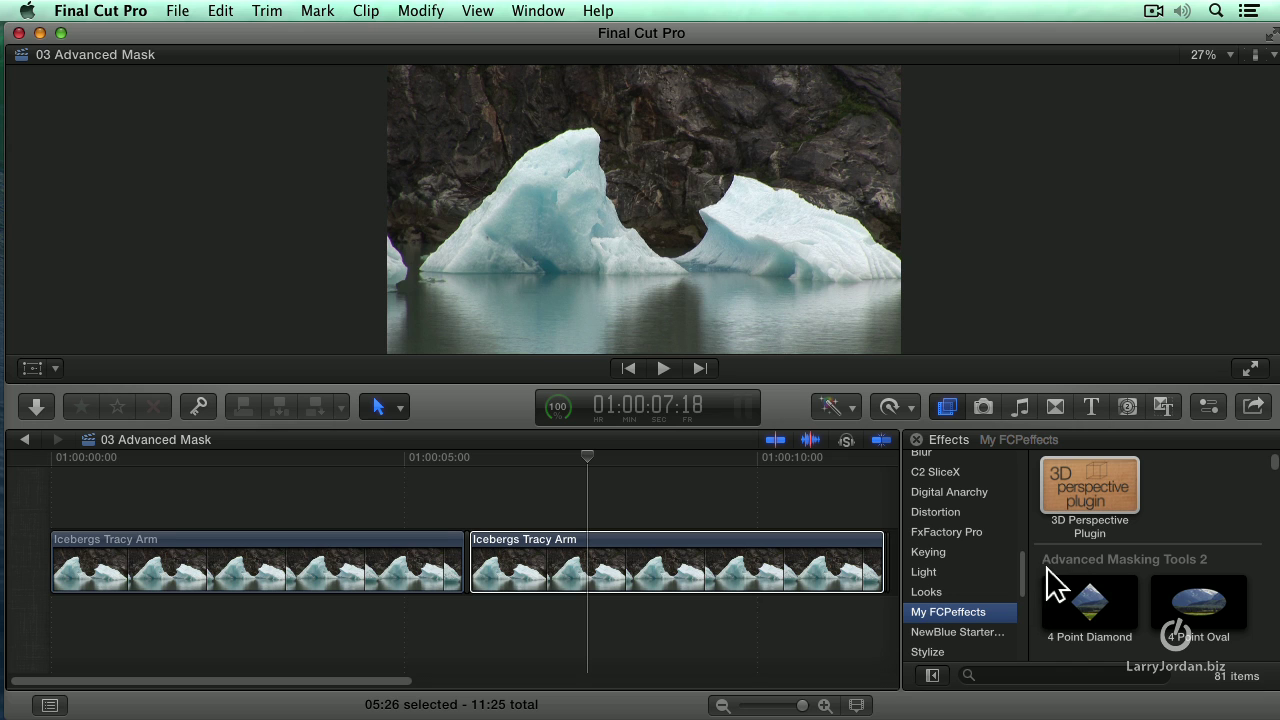
scroll(1274, 565, down, 3)
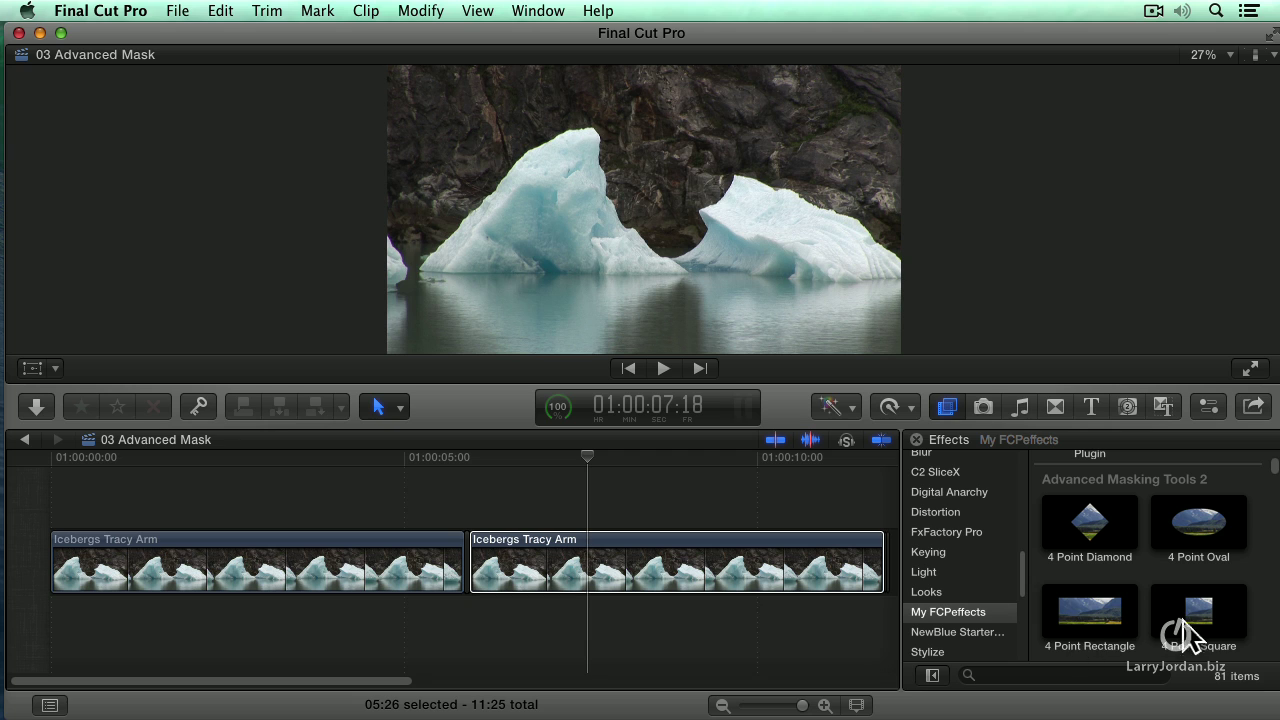
scroll(1266, 610, down, 1)
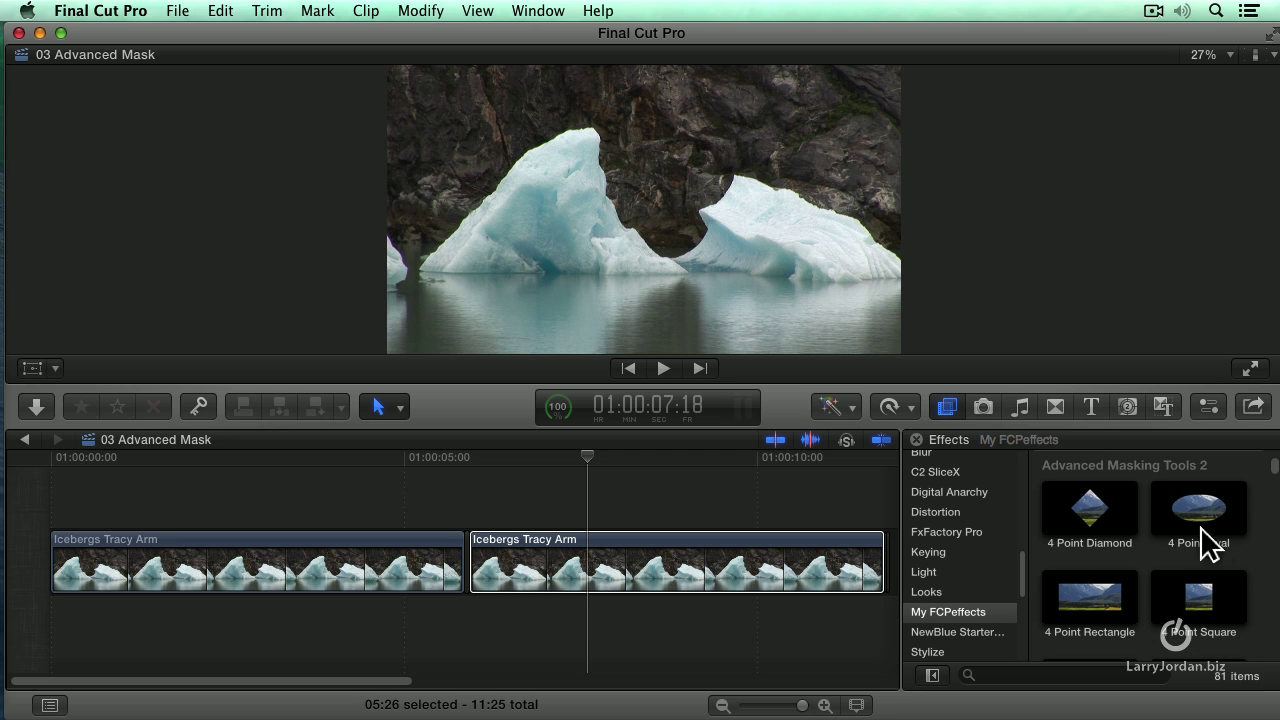
scroll(1276, 615, down, 5)
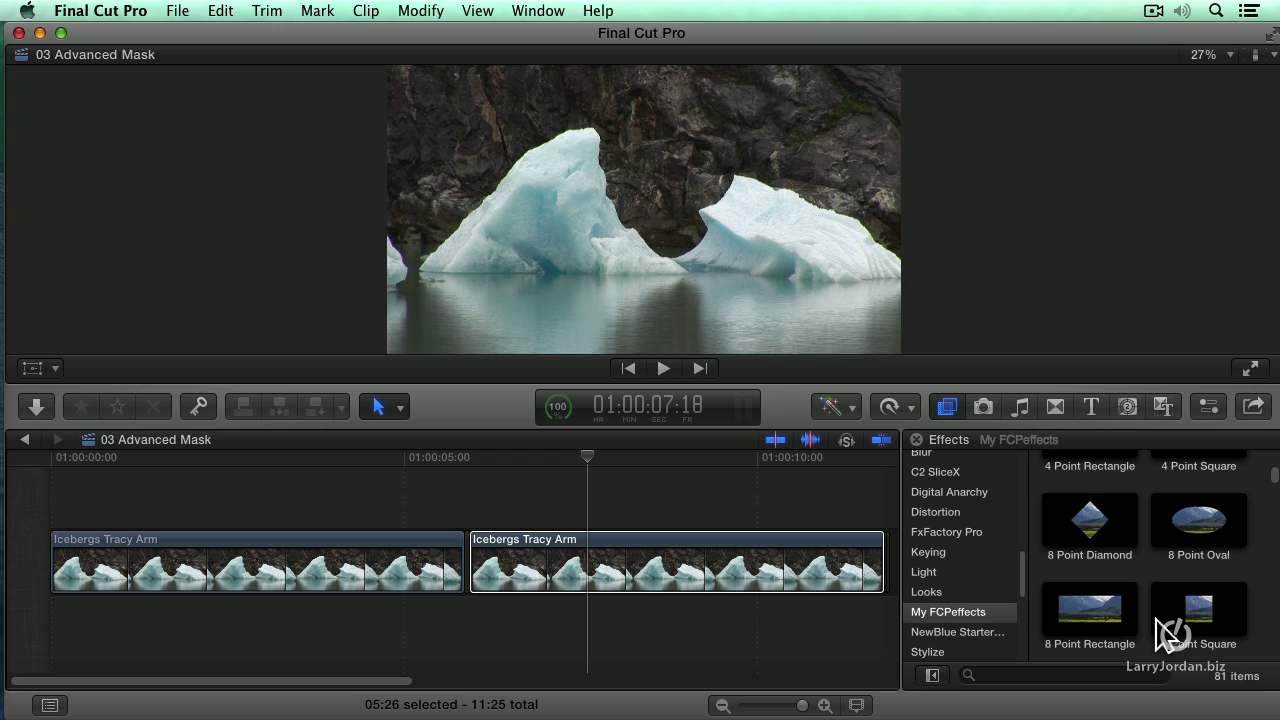
scroll(1270, 605, down, 5)
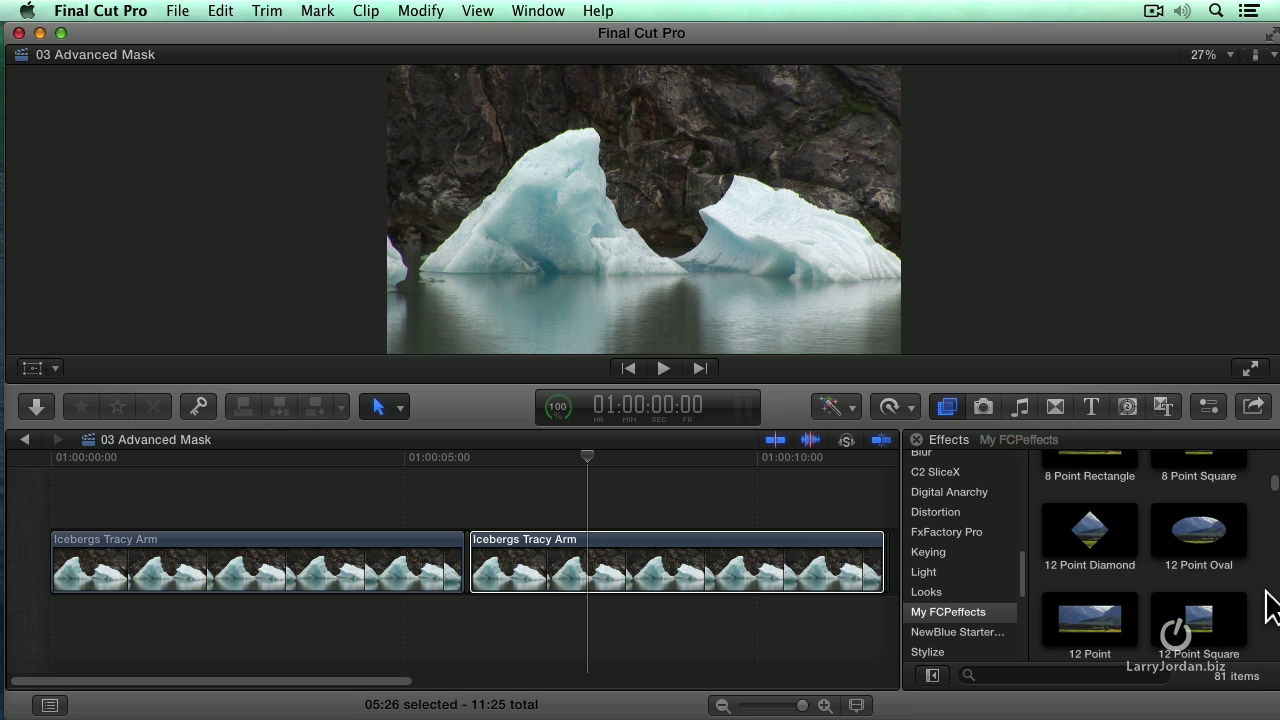
scroll(1270, 605, down, 5)
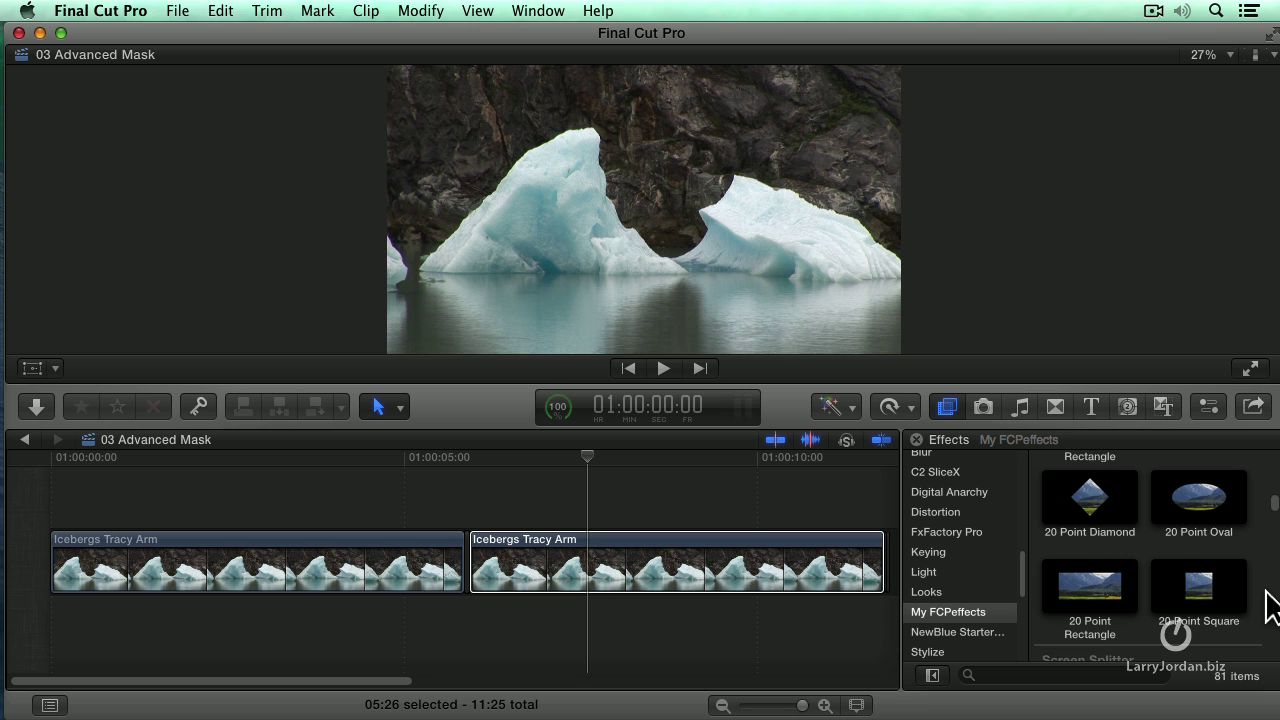
scroll(1270, 605, up, 8)
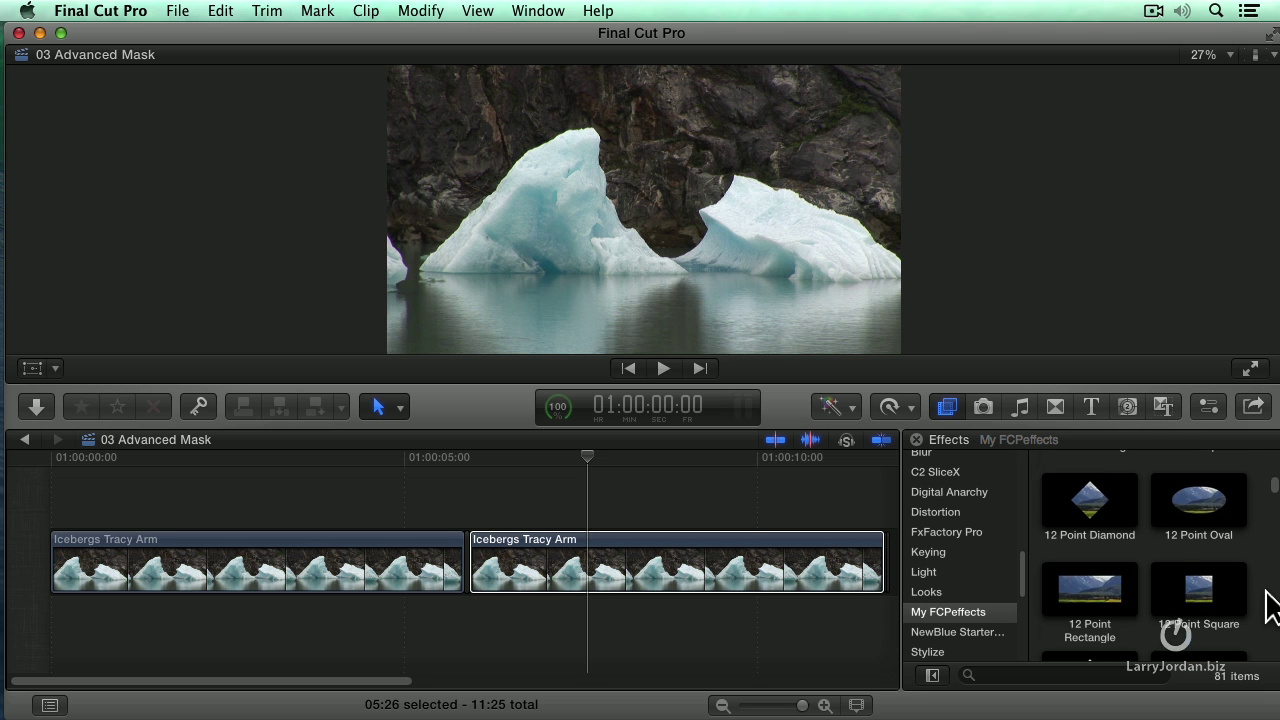
scroll(1270, 605, up, 1)
Step: Show the inspector and apply the 8 Point Diamond mask to the second clip
key(super+4)
scroll(1091, 543, up, 2)
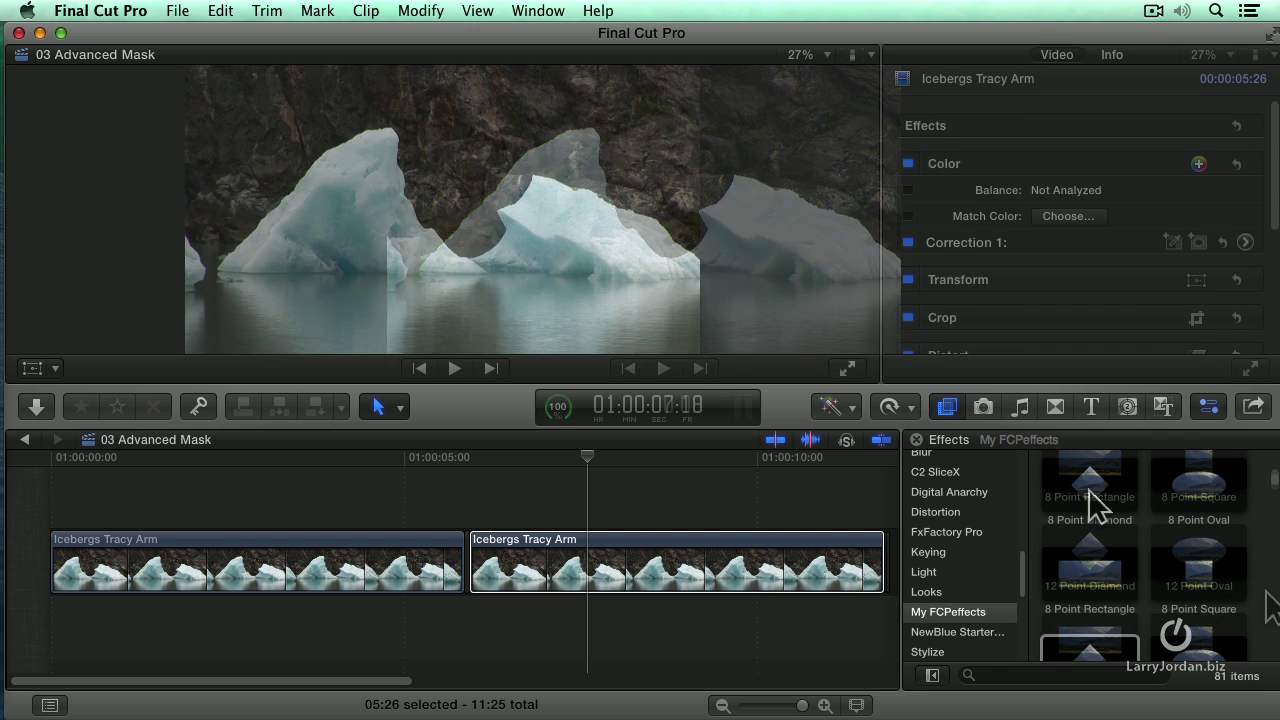
drag(1090, 500, 617, 578)
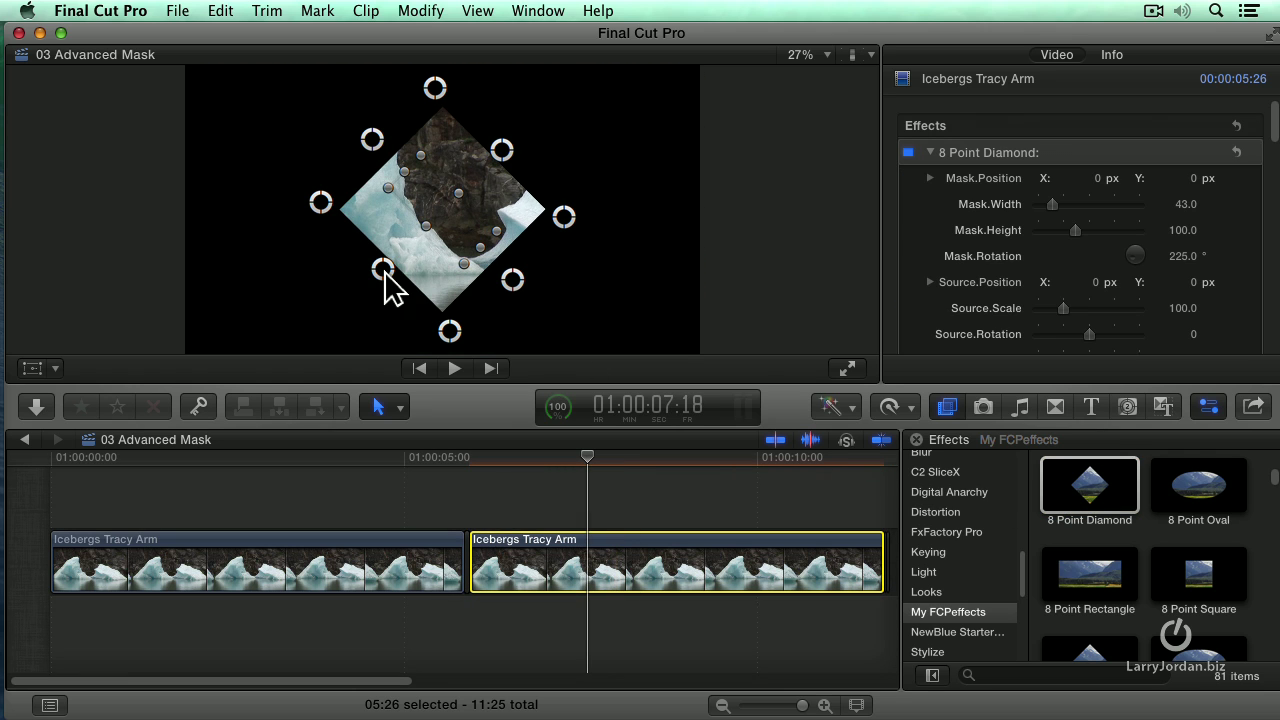
Step: Fit the mask's bottom, lower-right, right and top-right points to the iceberg's edges
drag(383, 270, 240, 283)
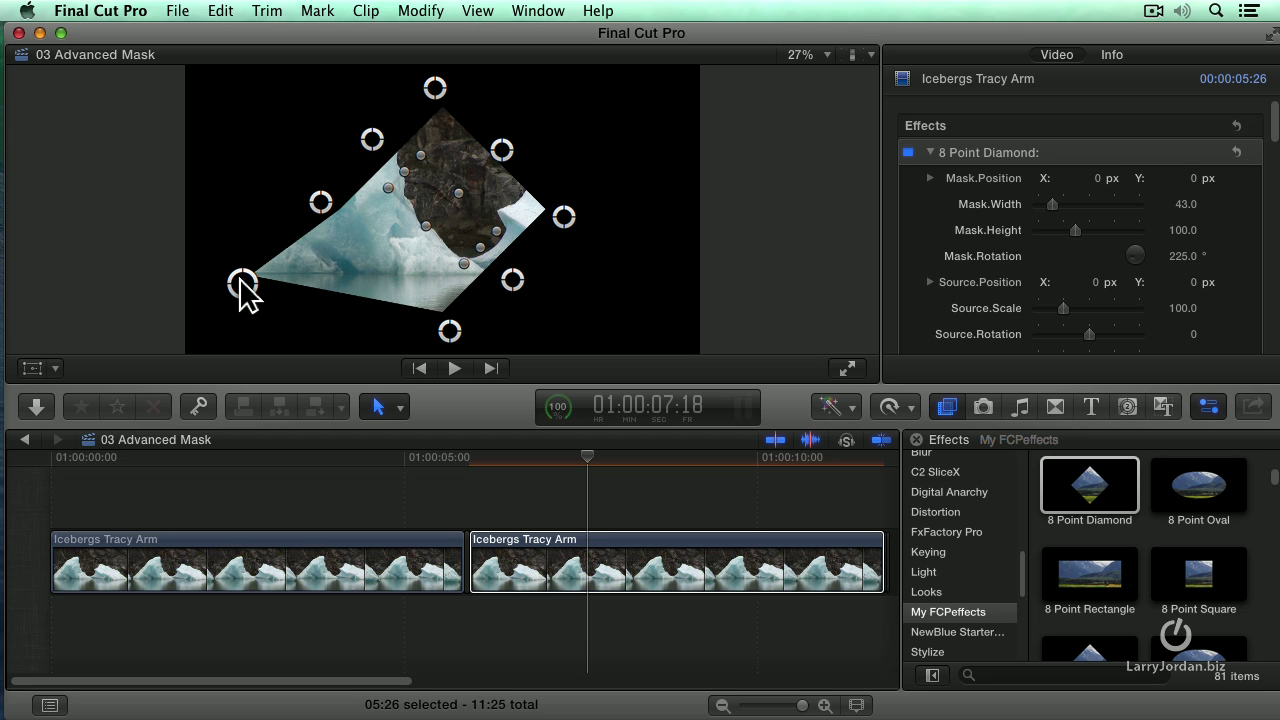
drag(447, 326, 394, 296)
mouse_move(511, 283)
mouse_down()
mouse_move(517, 312)
mouse_move(511, 302)
mouse_up()
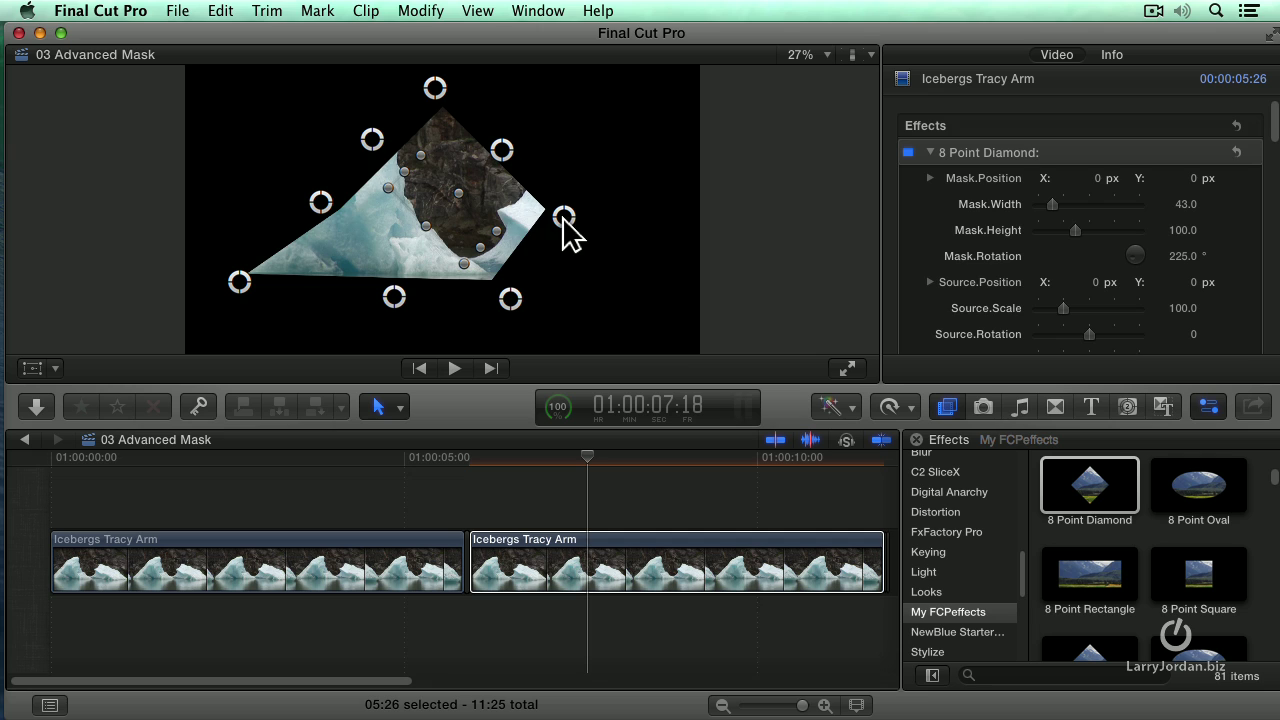
drag(563, 218, 472, 225)
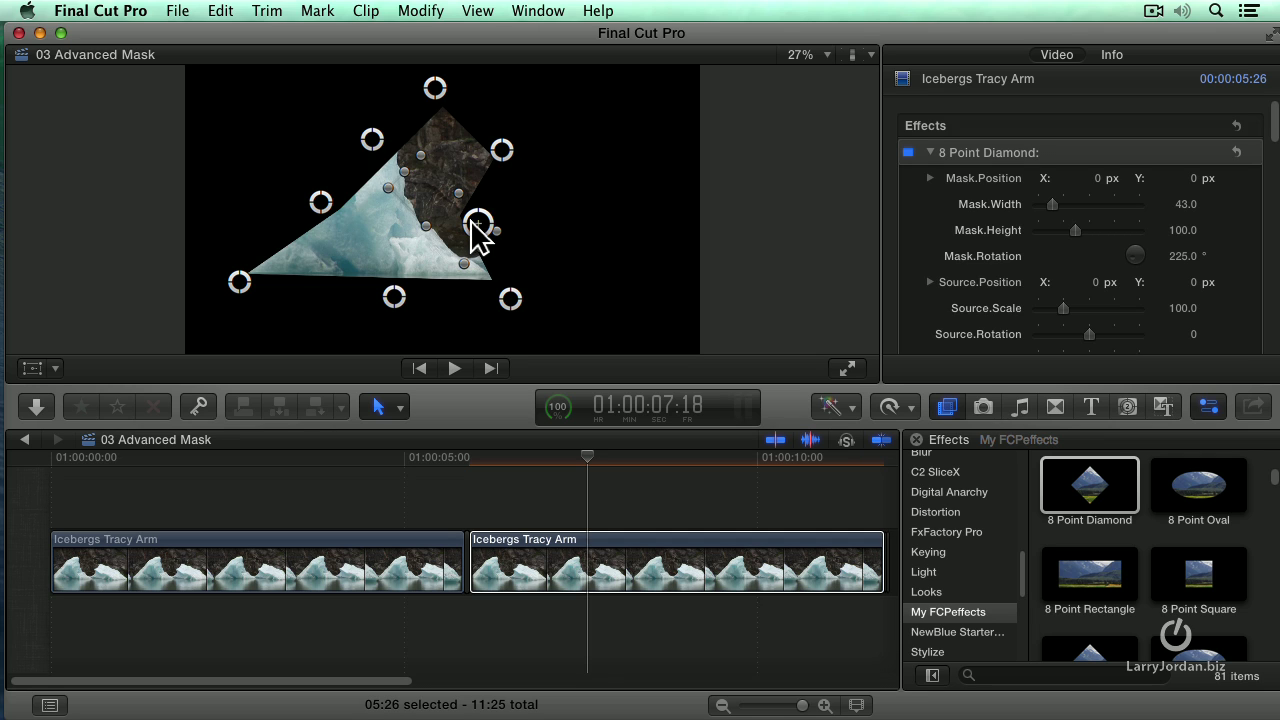
drag(511, 297, 520, 296)
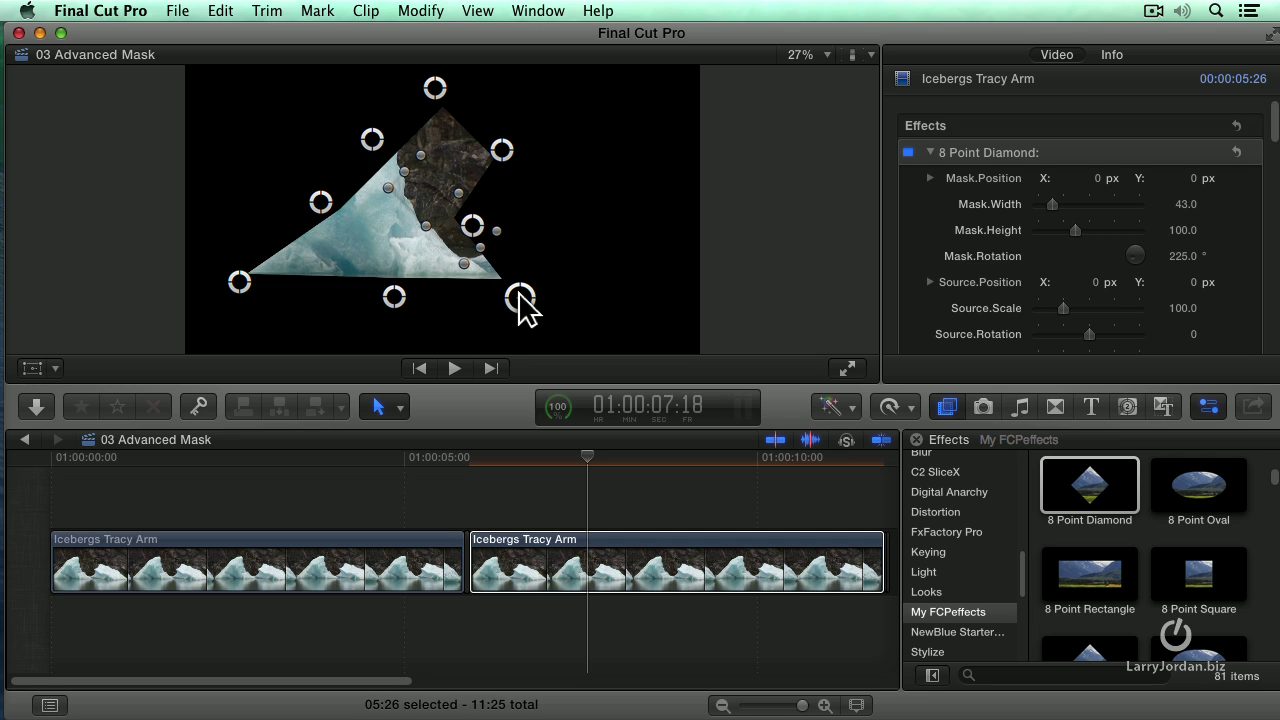
drag(472, 226, 461, 240)
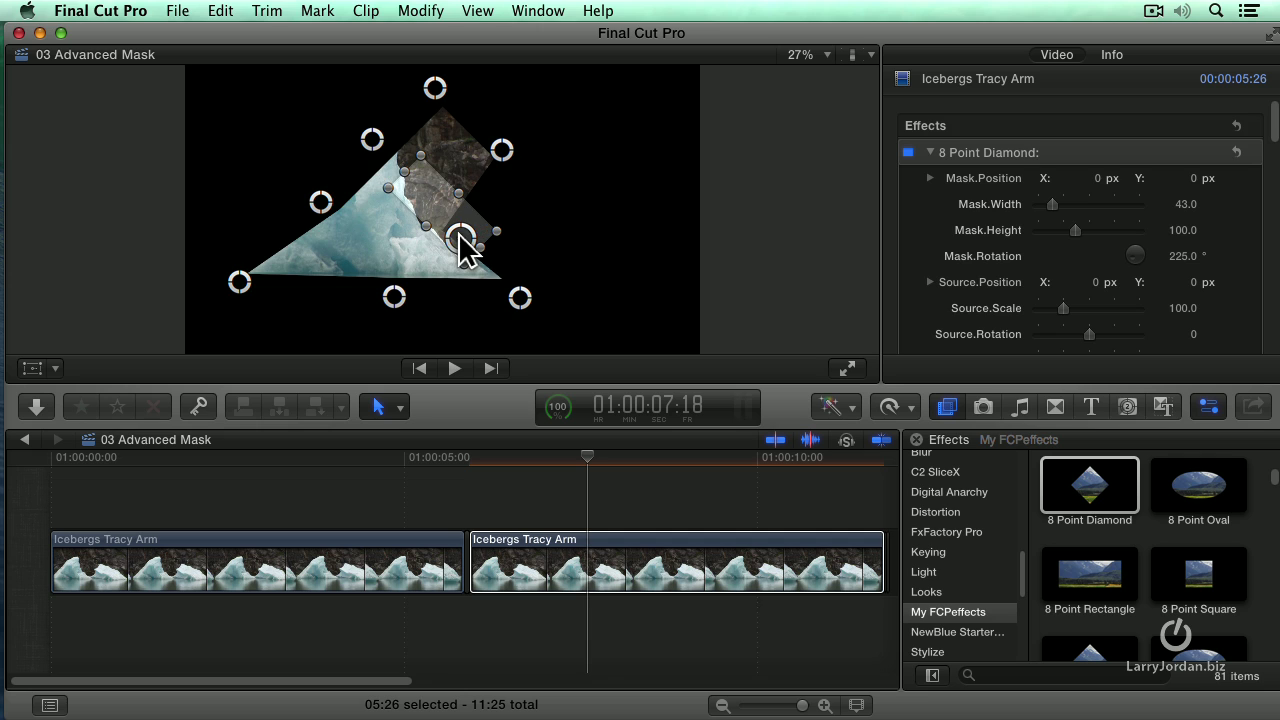
drag(502, 152, 418, 193)
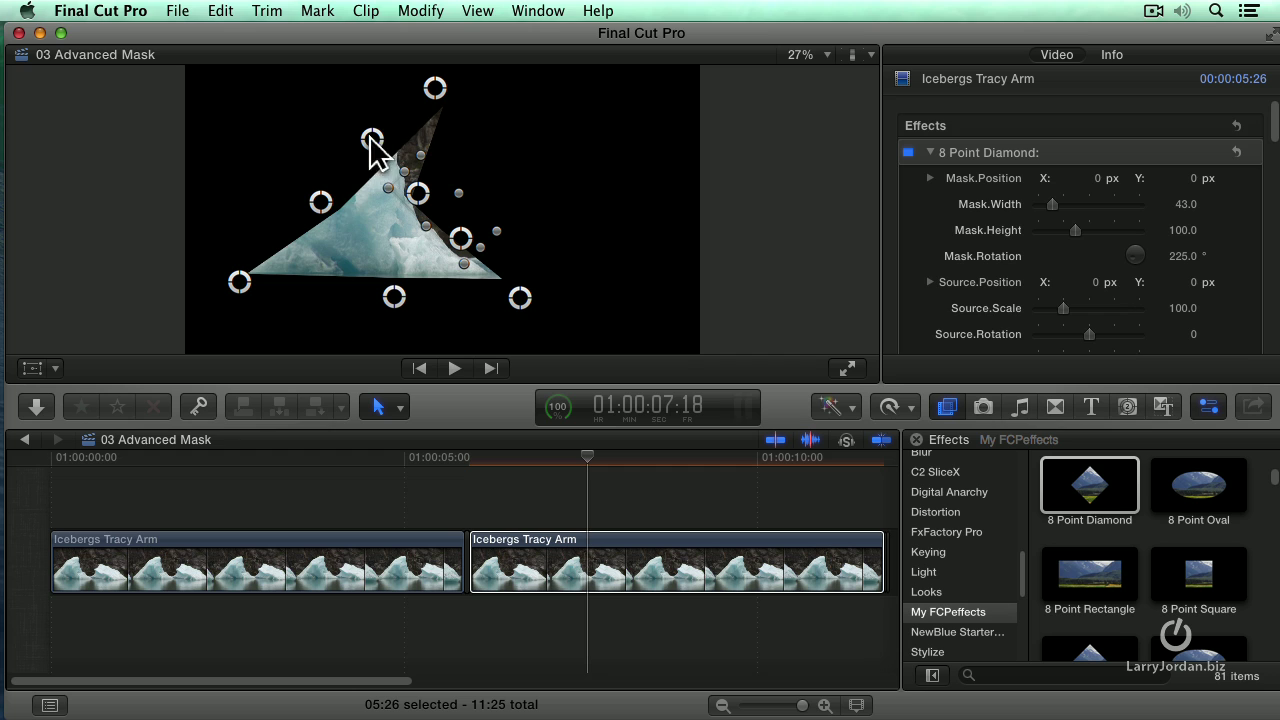
Step: Fit the mask's left, upper-left and top points to the iceberg's slopes, peak and waterline
drag(321, 203, 271, 174)
drag(372, 139, 312, 106)
drag(434, 87, 396, 101)
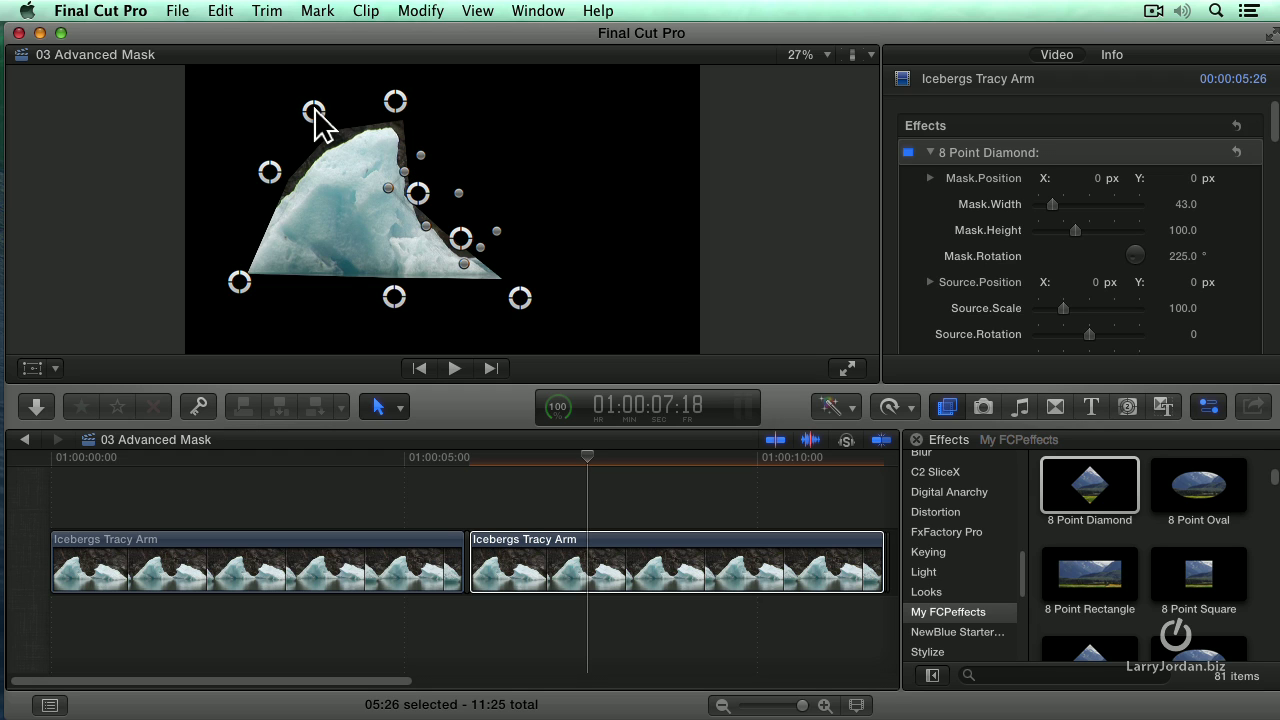
drag(314, 112, 316, 117)
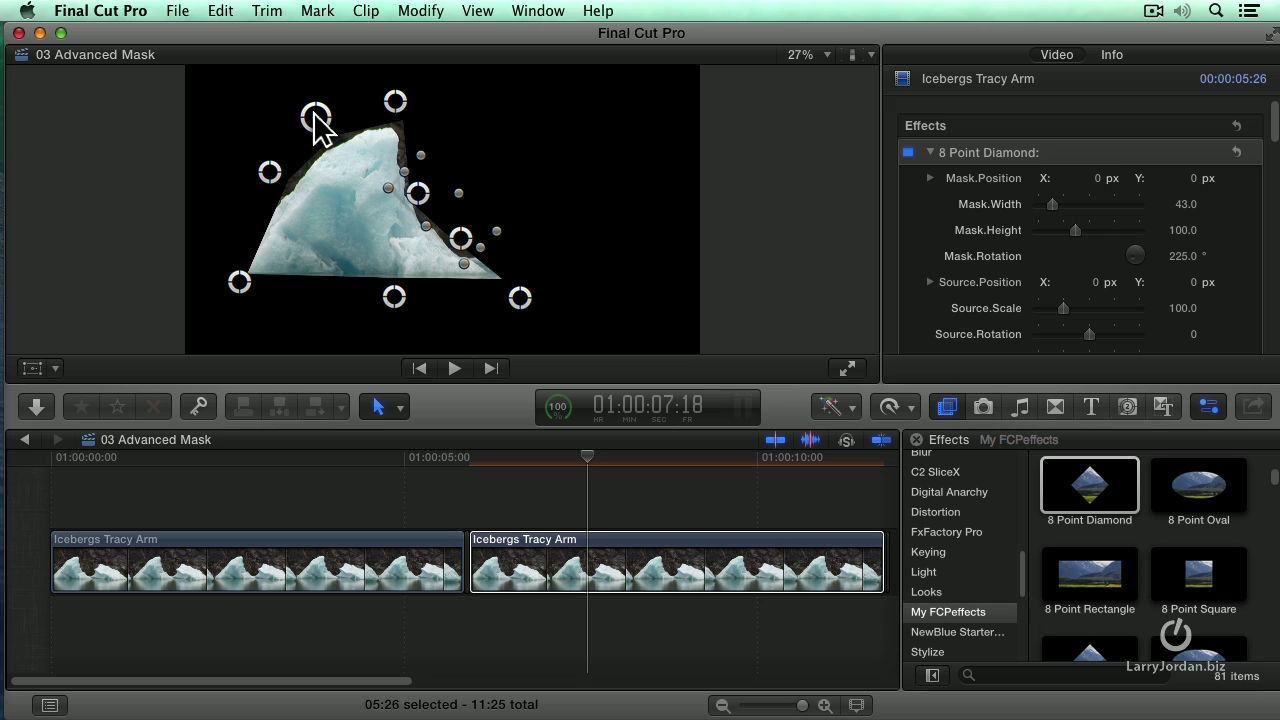
drag(269, 172, 268, 178)
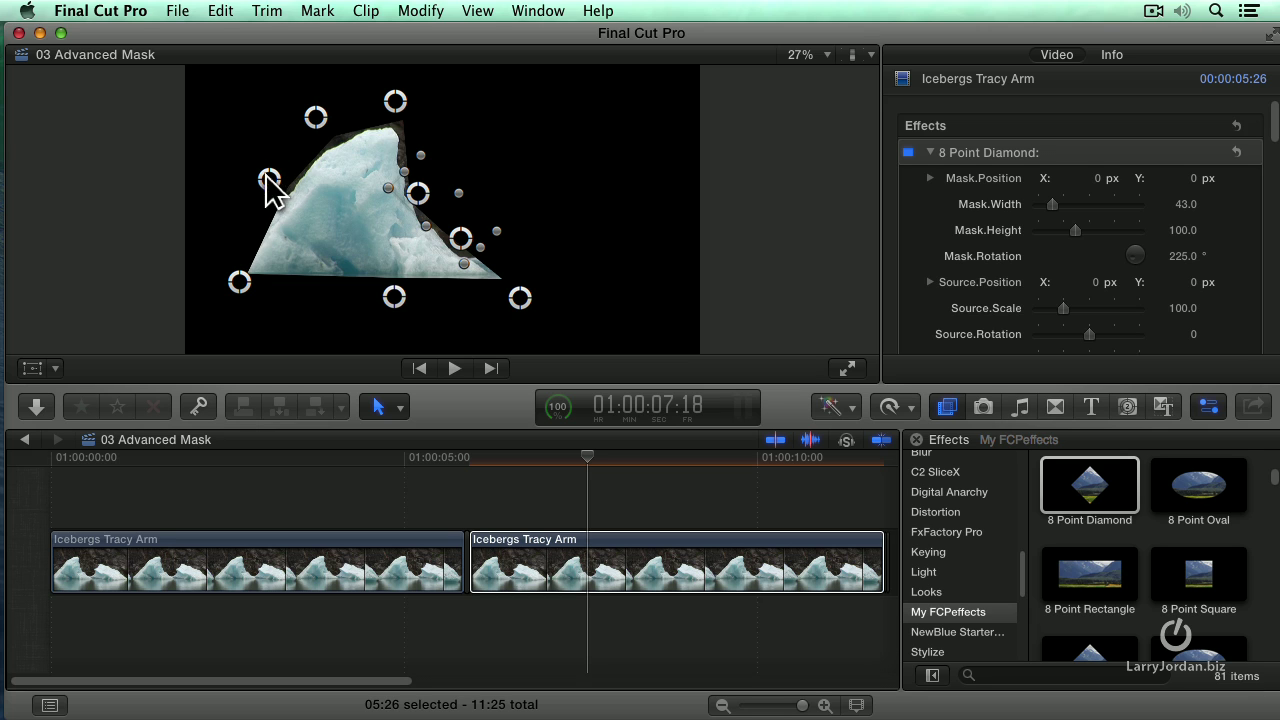
drag(233, 281, 201, 287)
drag(396, 302, 393, 299)
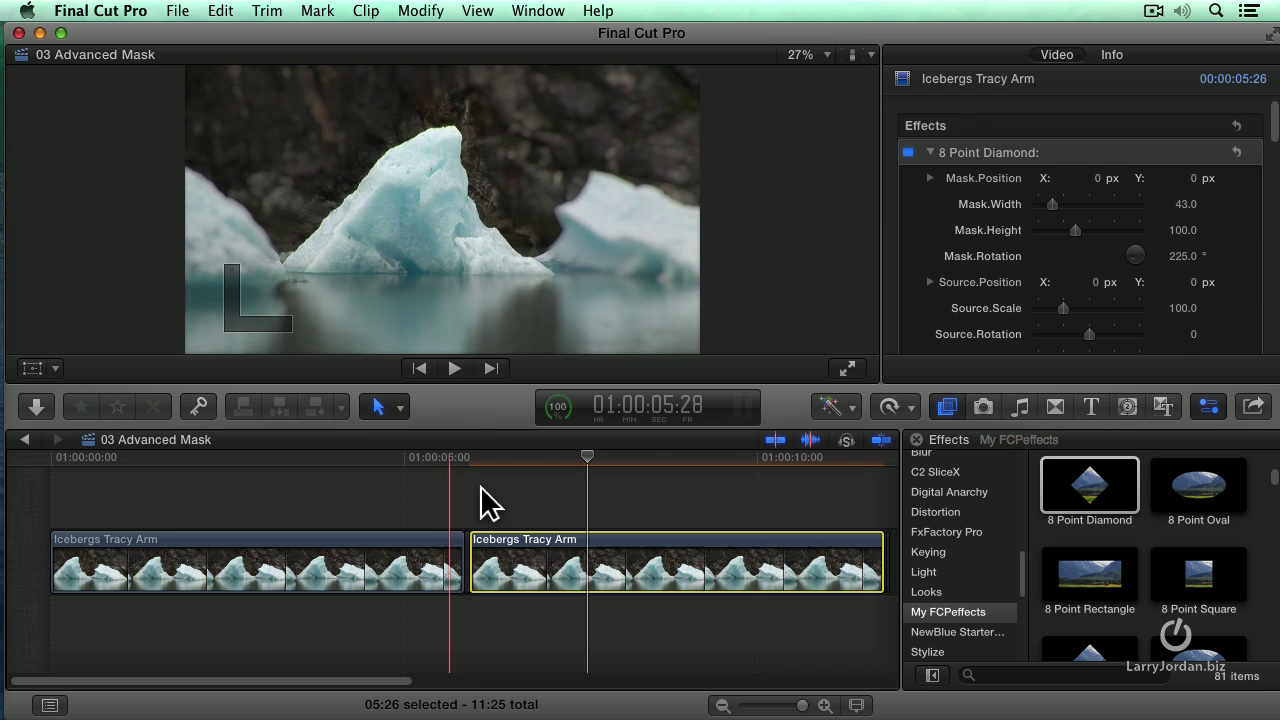
Step: Add Mask Position keyframes at the clip's first and last frames, then check tracking midway
click(474, 457)
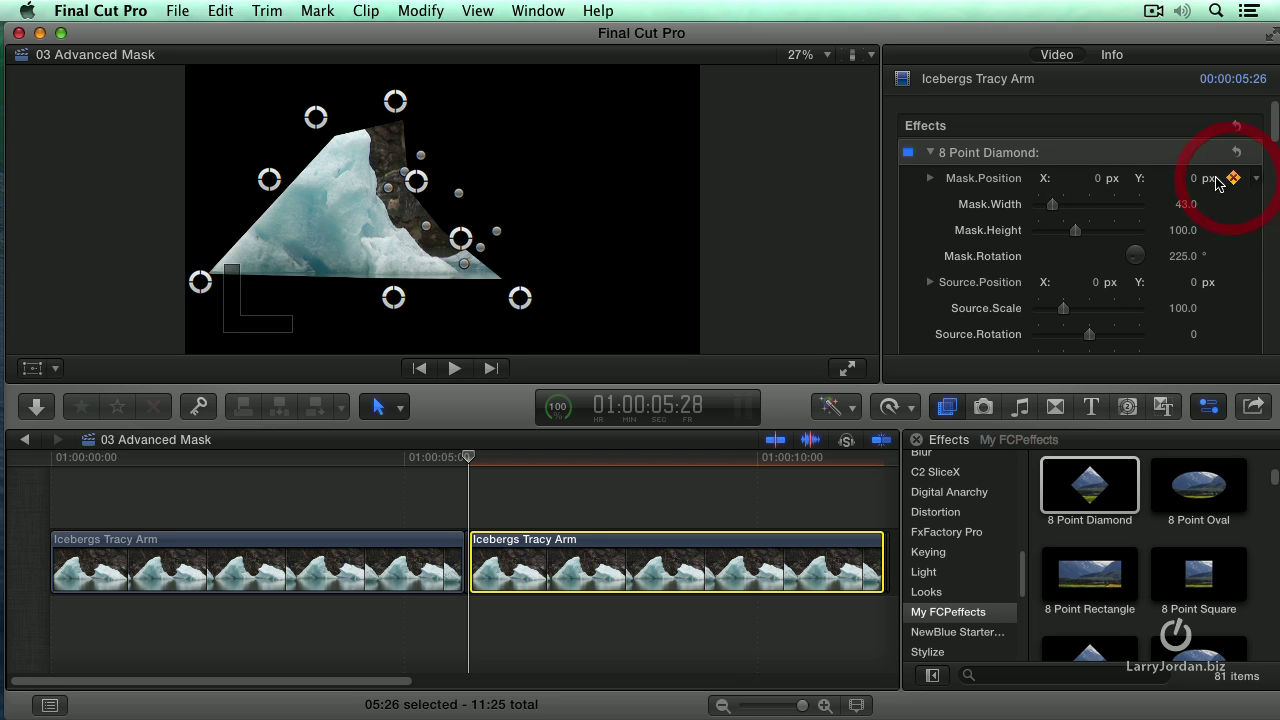
mouse_move(1097, 184)
mouse_down()
mouse_move(1055, 184)
mouse_move(1089, 178)
mouse_up()
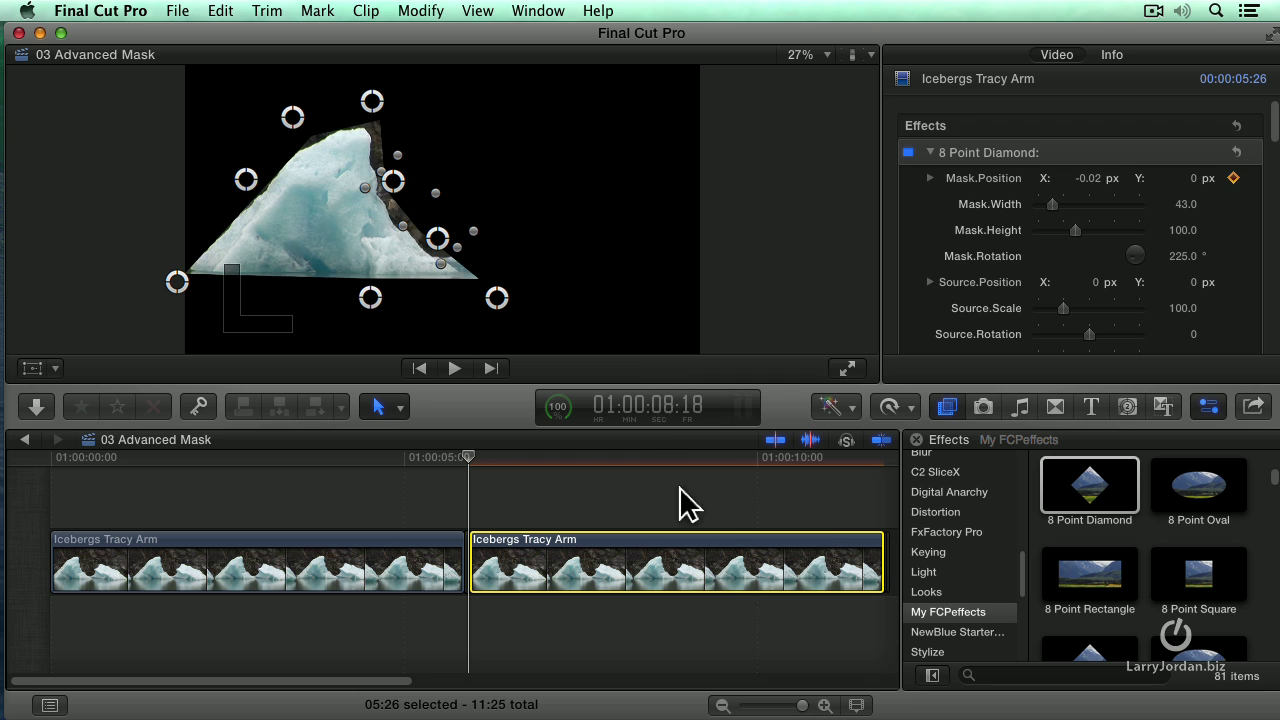
click(851, 458)
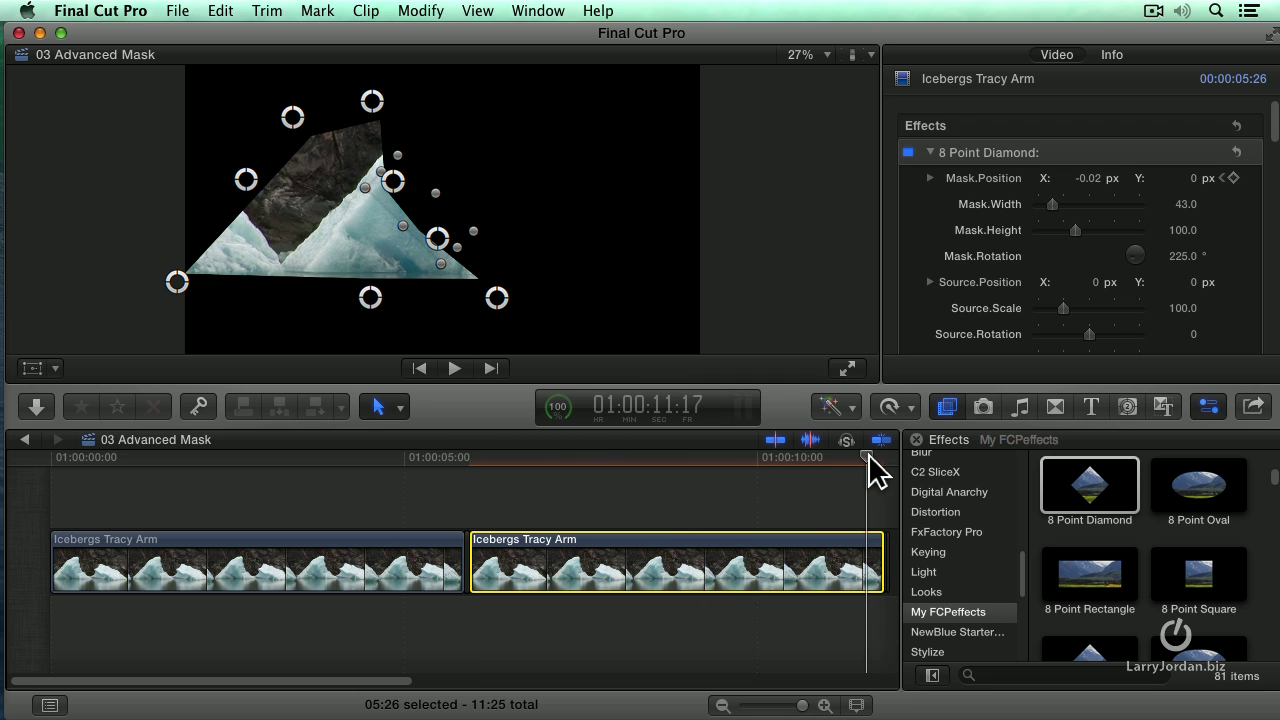
scroll(873, 470, right, 2)
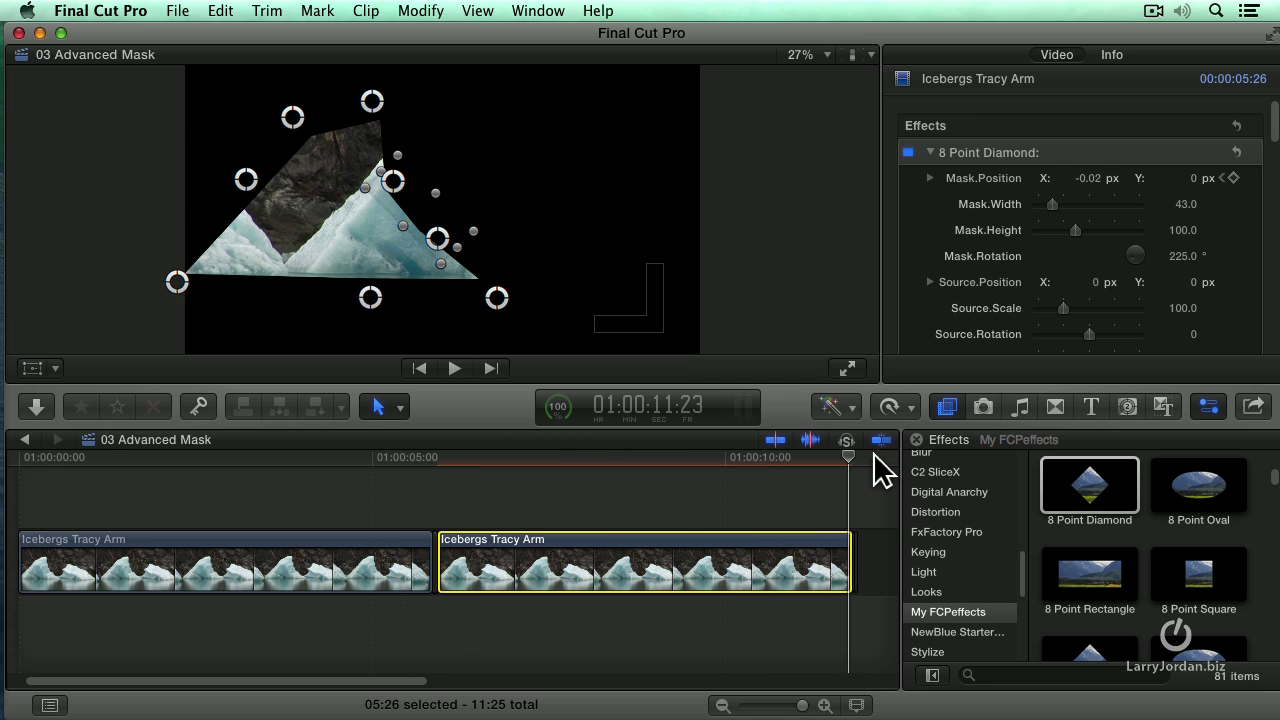
click(1185, 230)
drag(1088, 178, 1091, 176)
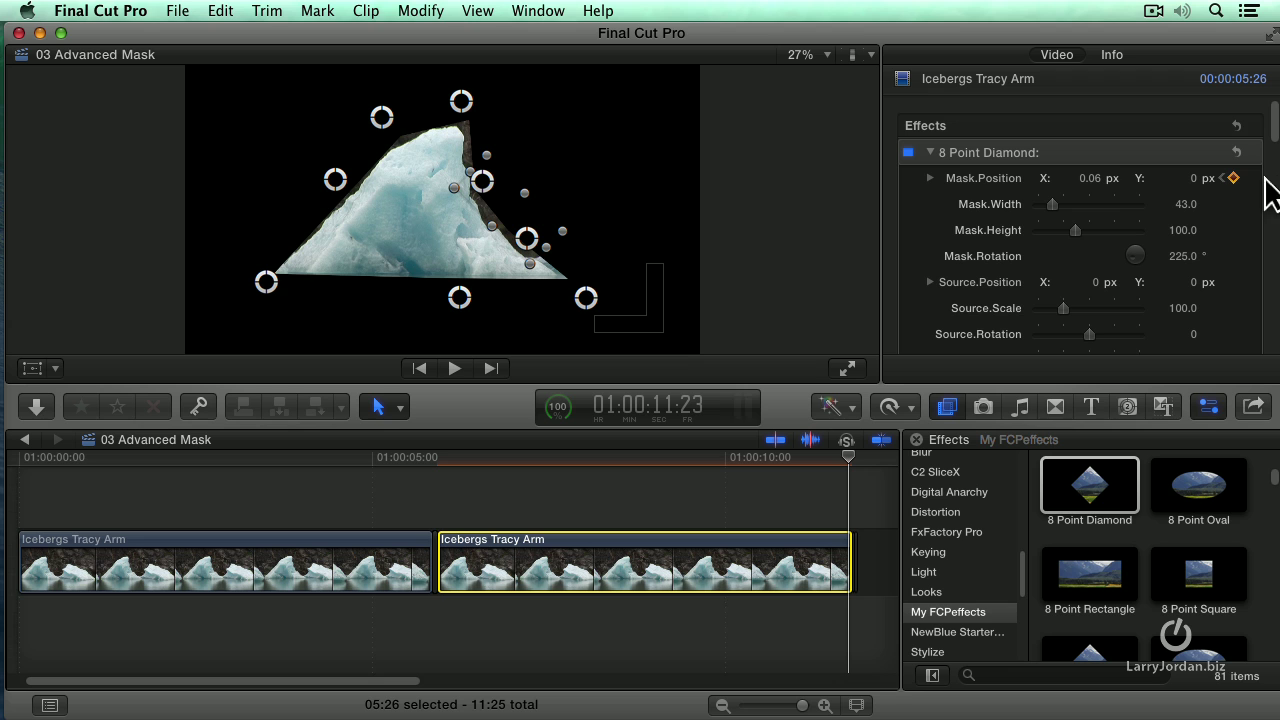
drag(477, 460, 594, 462)
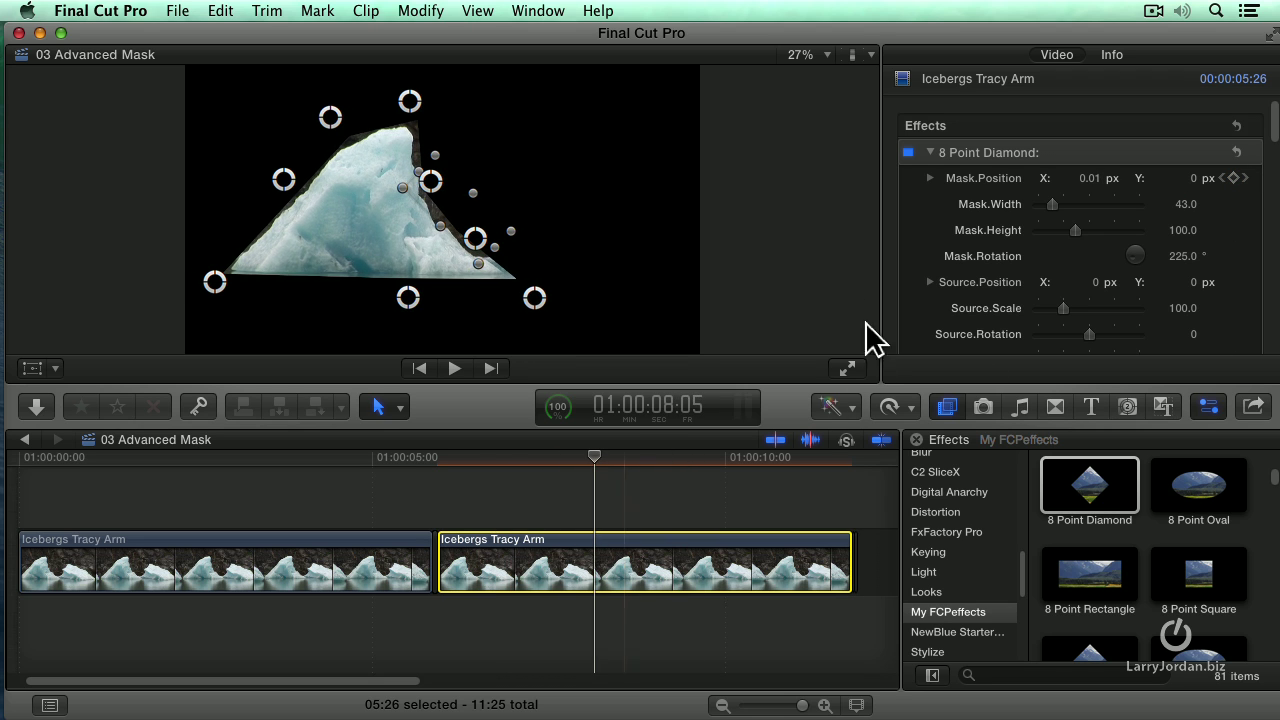
Step: Raise the mask's Outside Opacity to 62.24 so the dimmed background shows through
scroll(920, 249, down, 3)
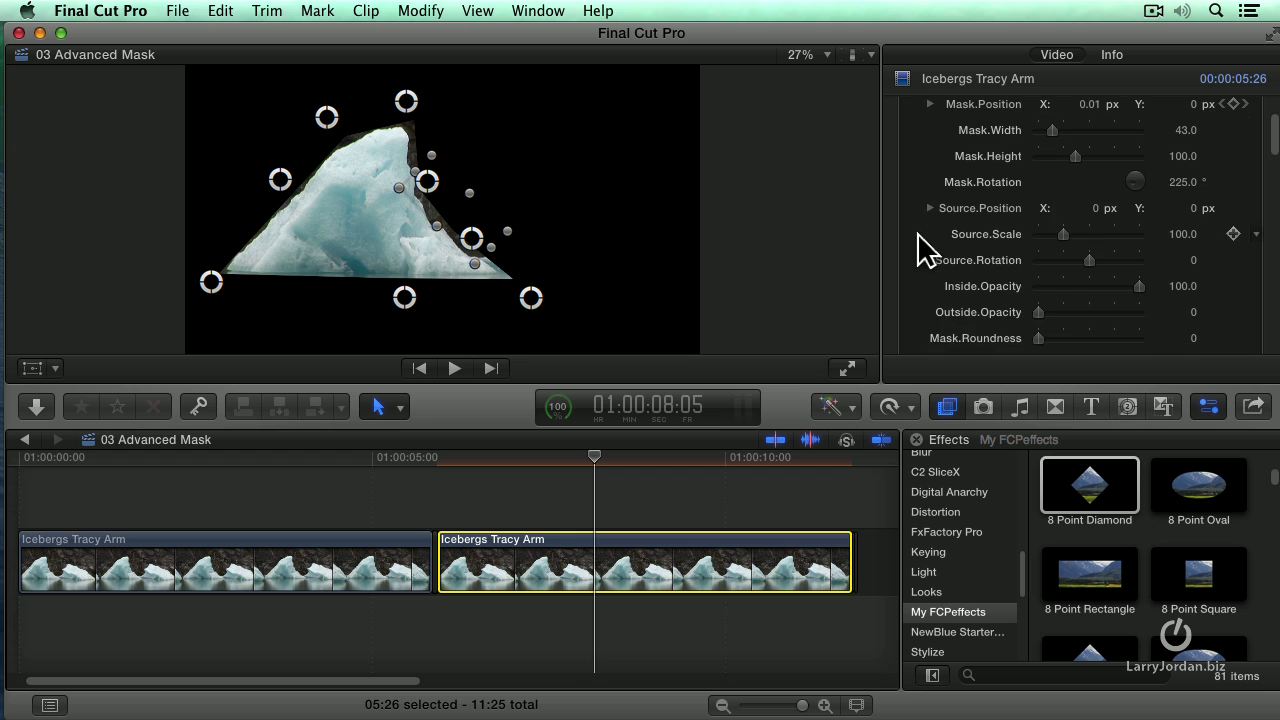
scroll(917, 240, down, 3)
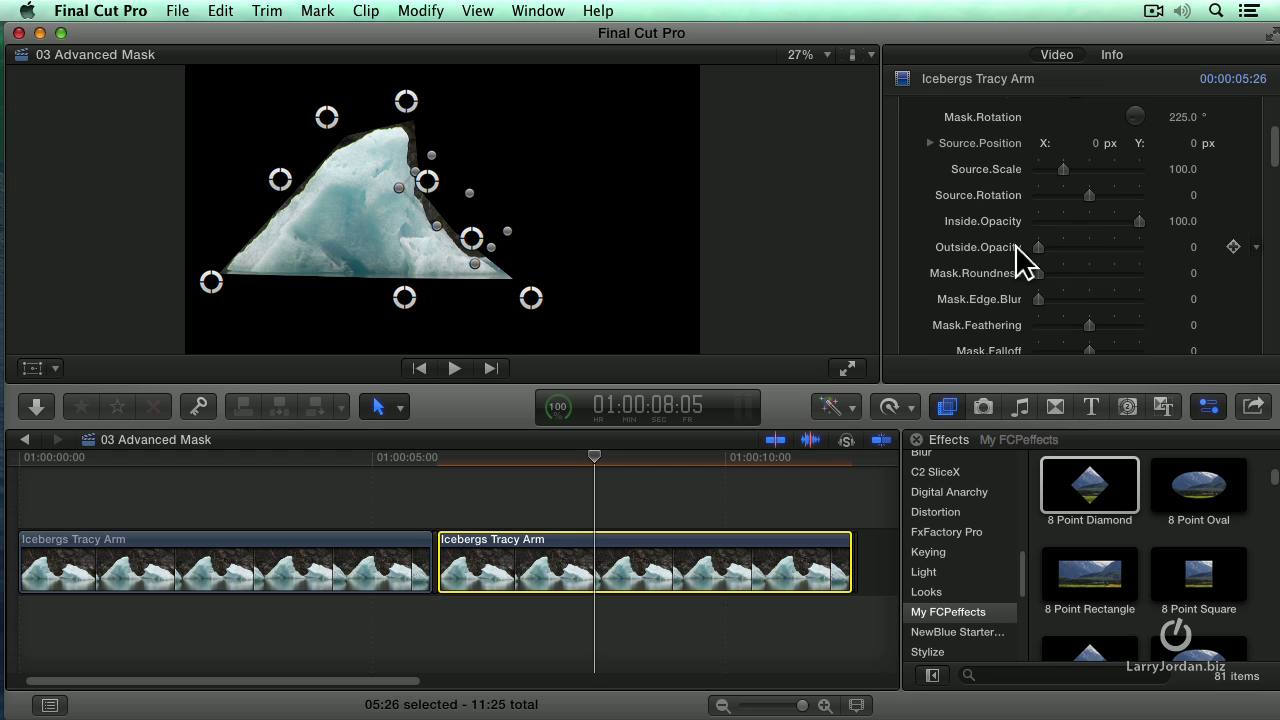
mouse_move(1138, 221)
mouse_down()
mouse_move(1050, 223)
mouse_move(1155, 224)
mouse_up()
drag(1039, 247, 1101, 256)
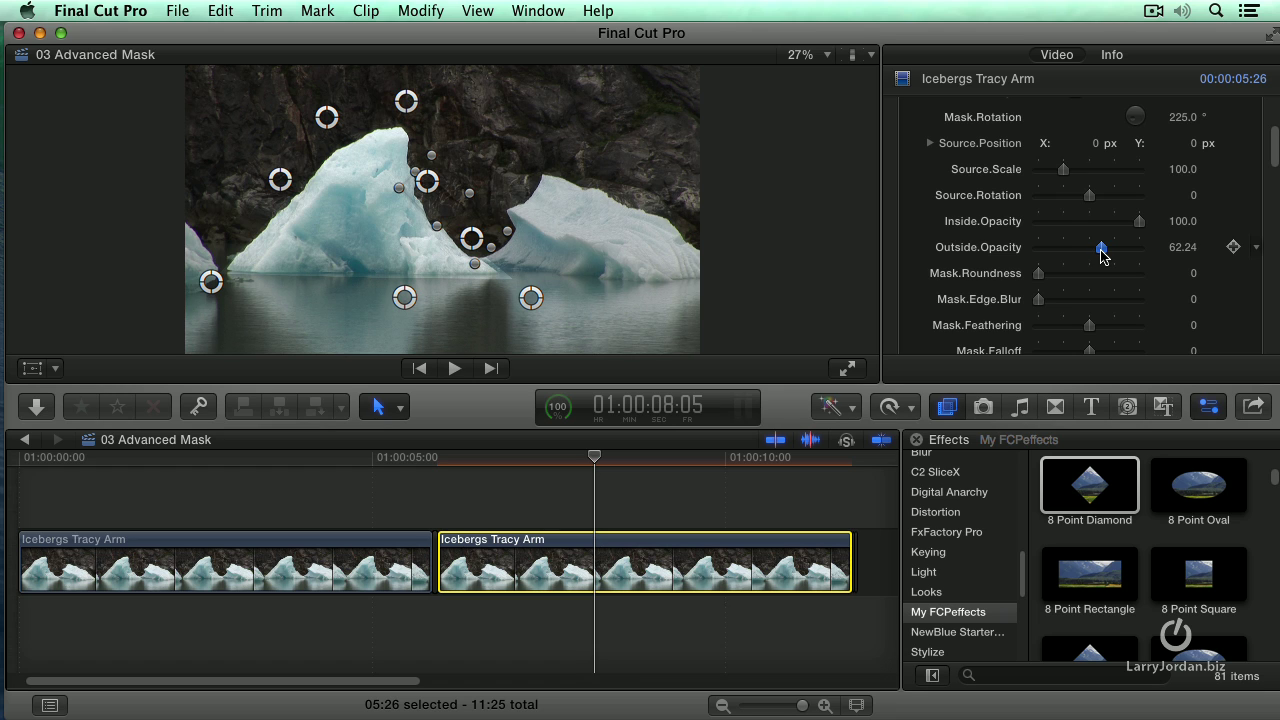
Step: Set mask Roundness 10.78, Edge Blur 5.97 and Feathering 19.3
scroll(914, 266, down, 2)
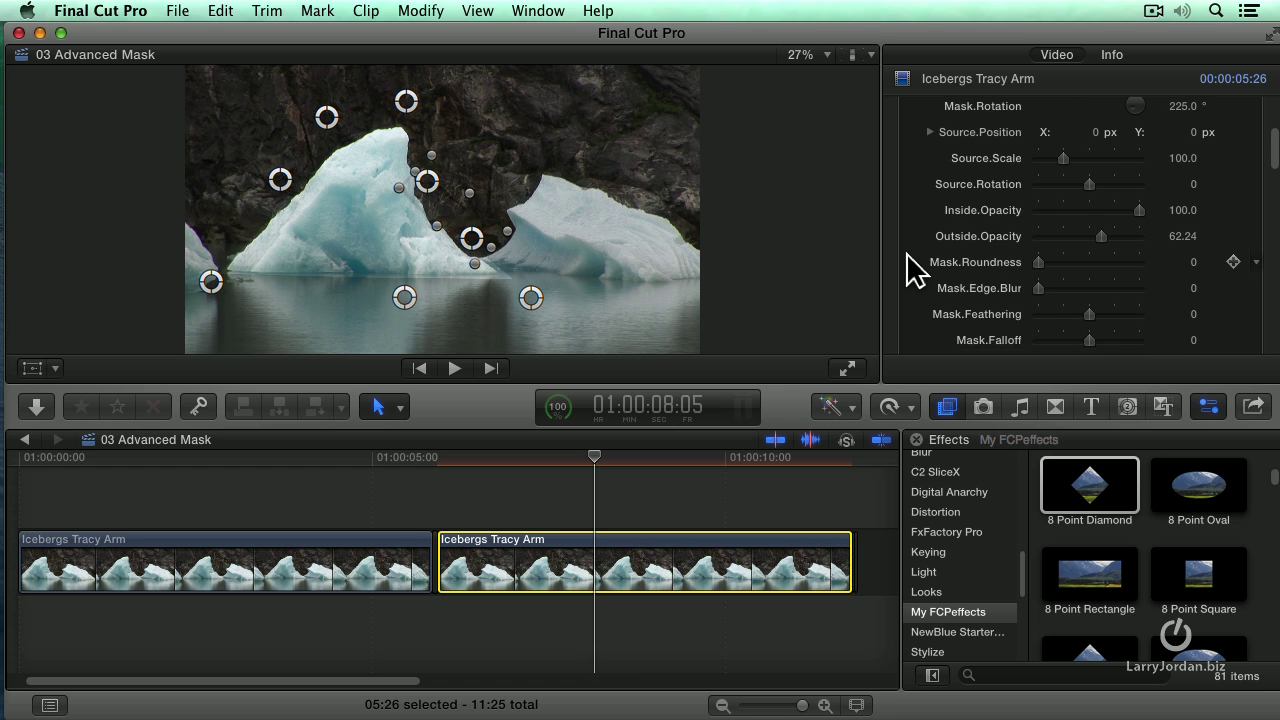
drag(1040, 256, 1100, 307)
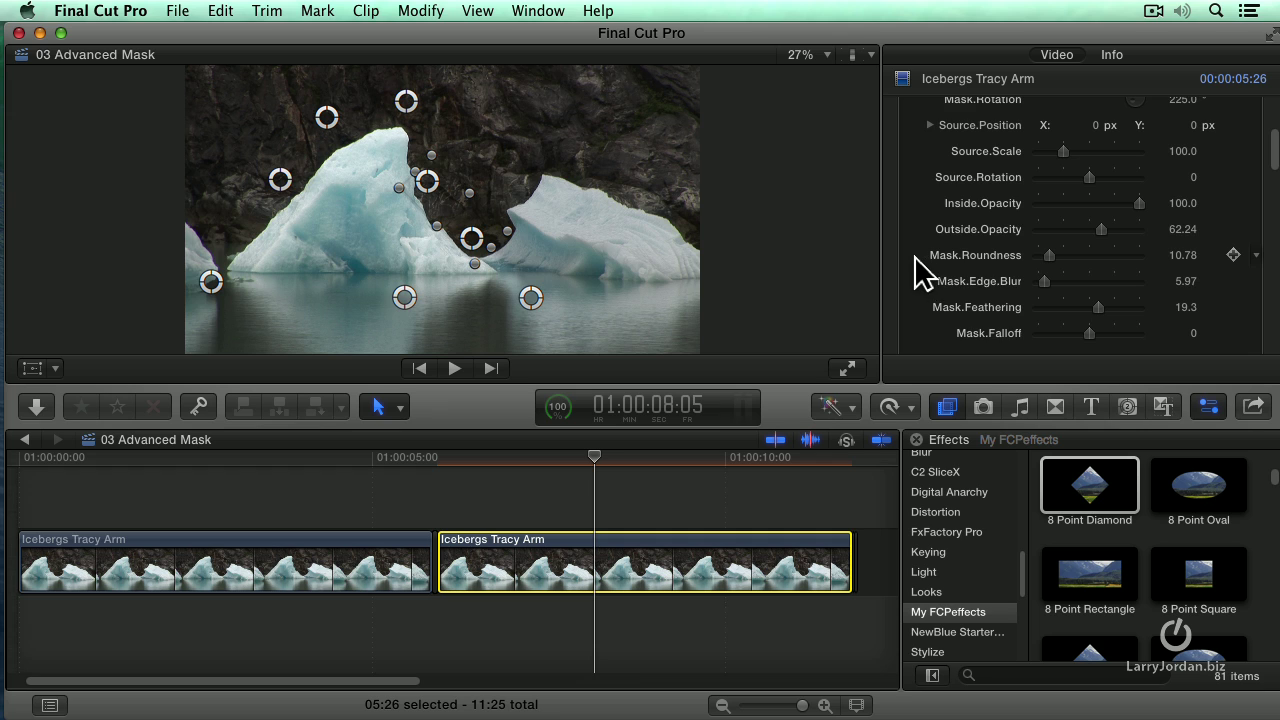
Step: With Blur Type on Defocus, set Blur Outside to 36.06
scroll(915, 256, down, 4)
scroll(915, 268, down, 1)
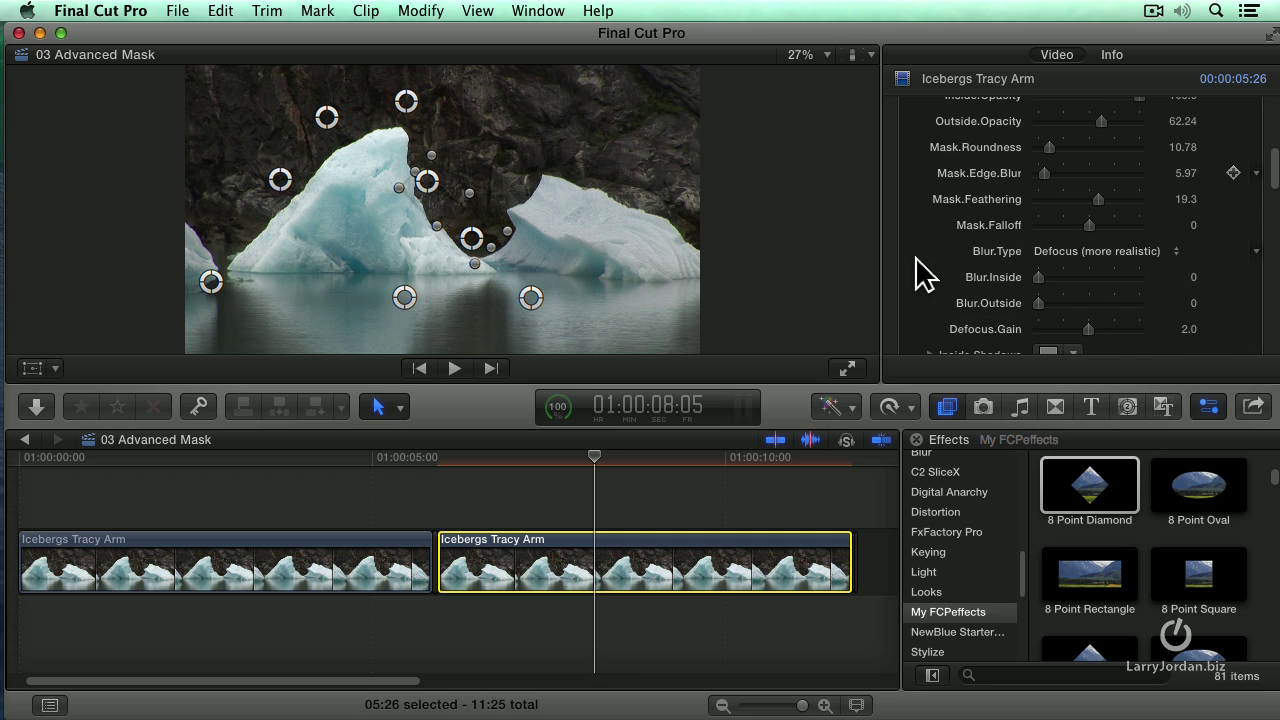
drag(1040, 297, 1077, 297)
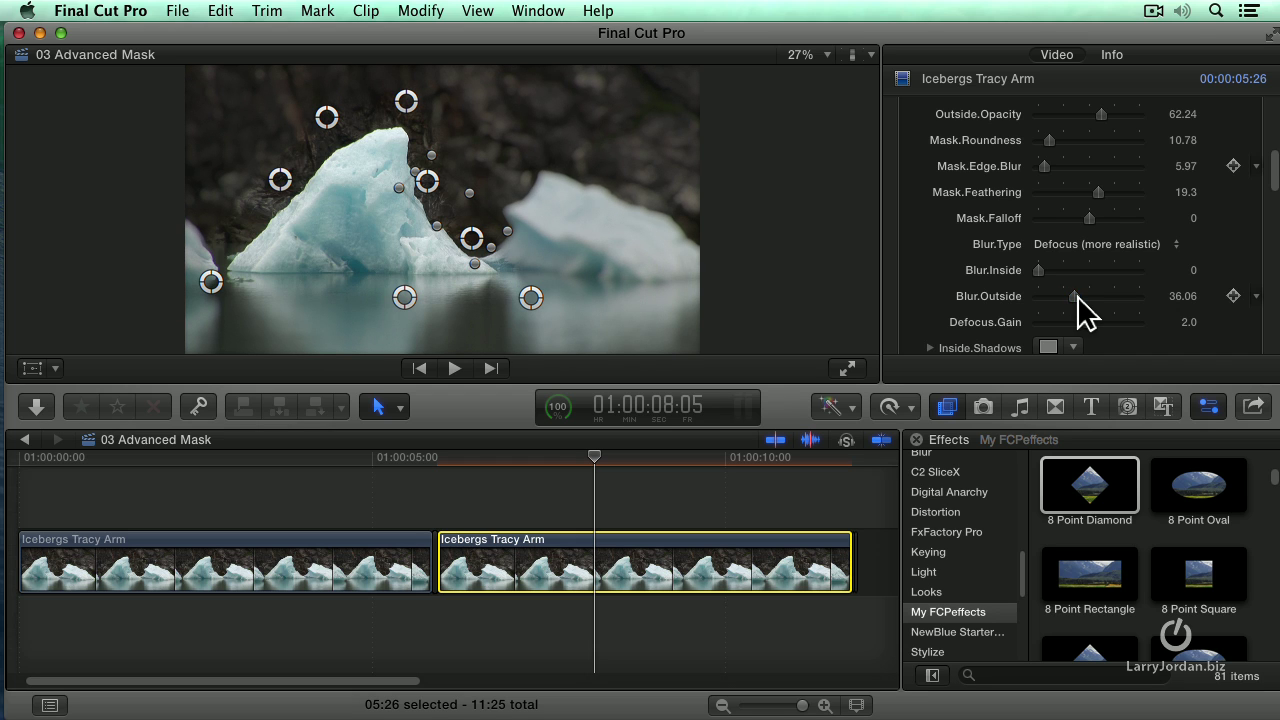
scroll(902, 195, up, 10)
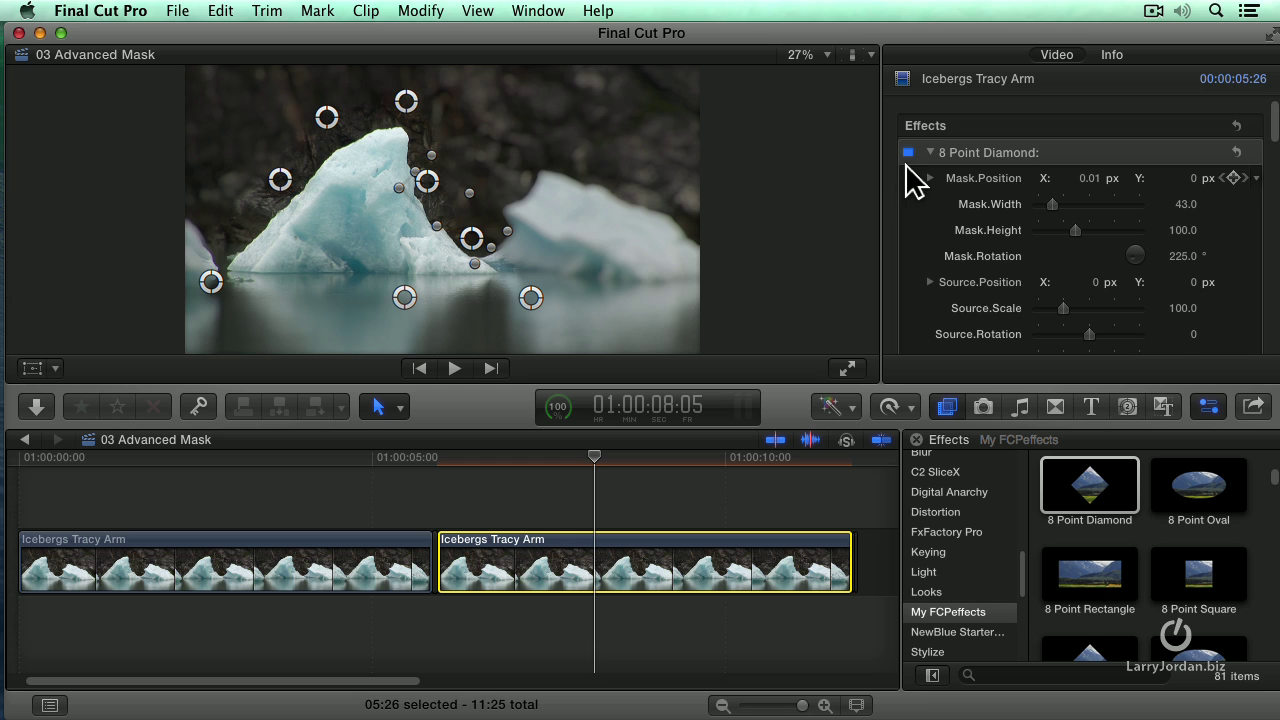
click(908, 153)
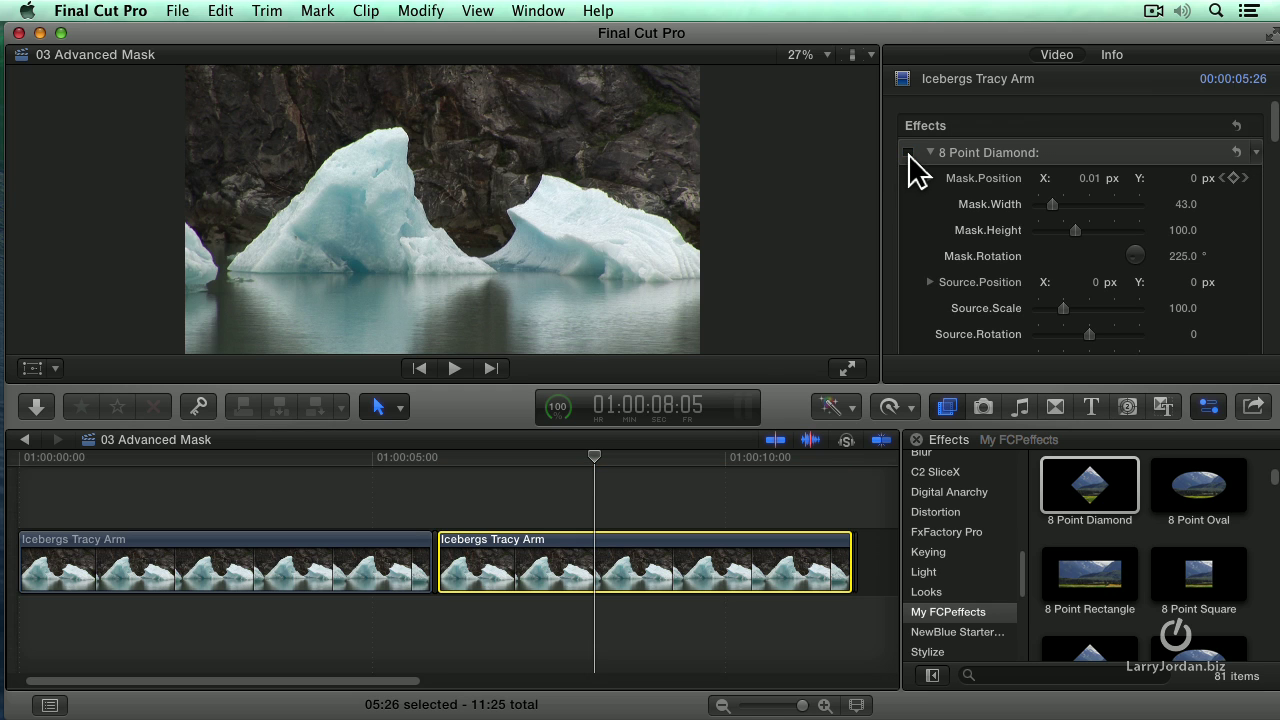
click(908, 153)
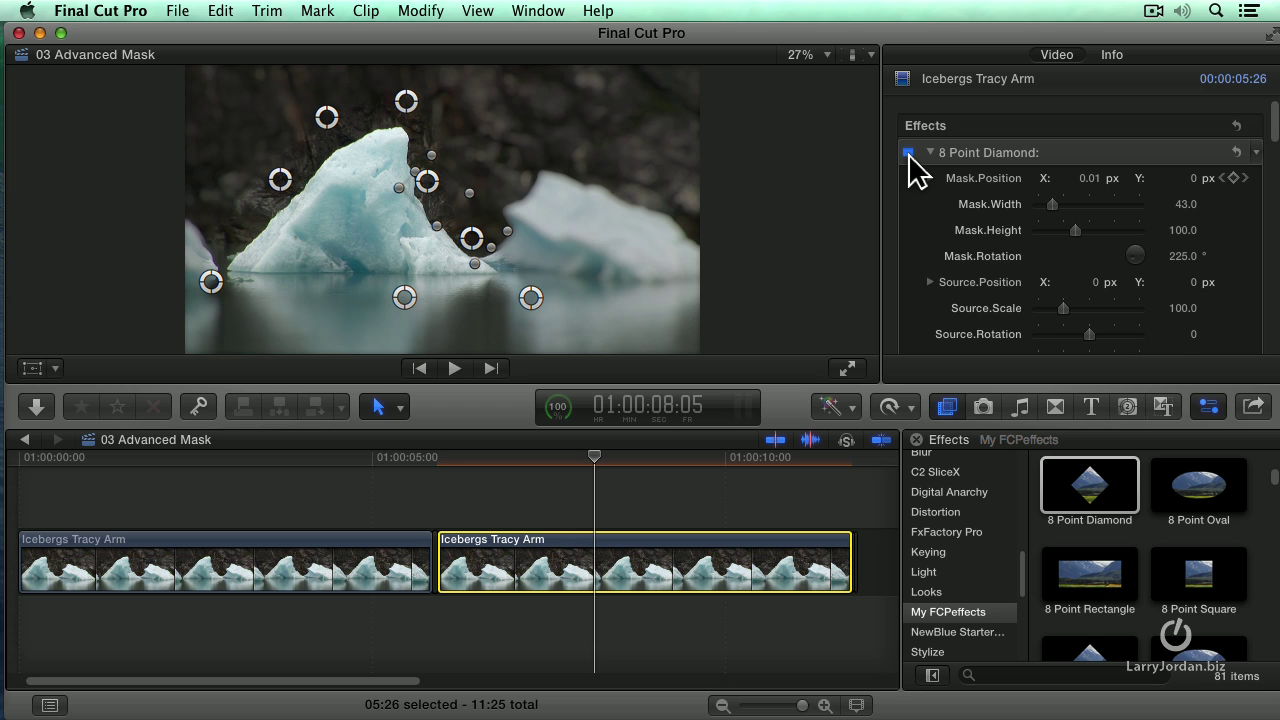
click(908, 153)
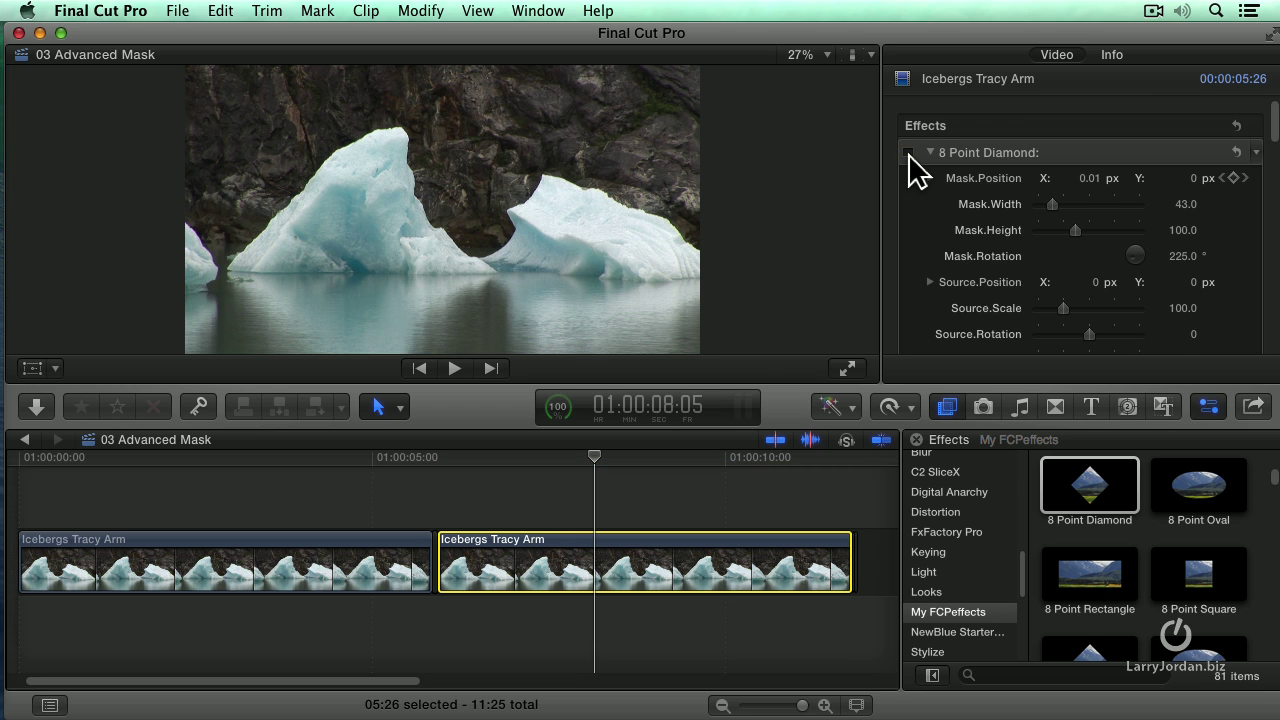
click(908, 153)
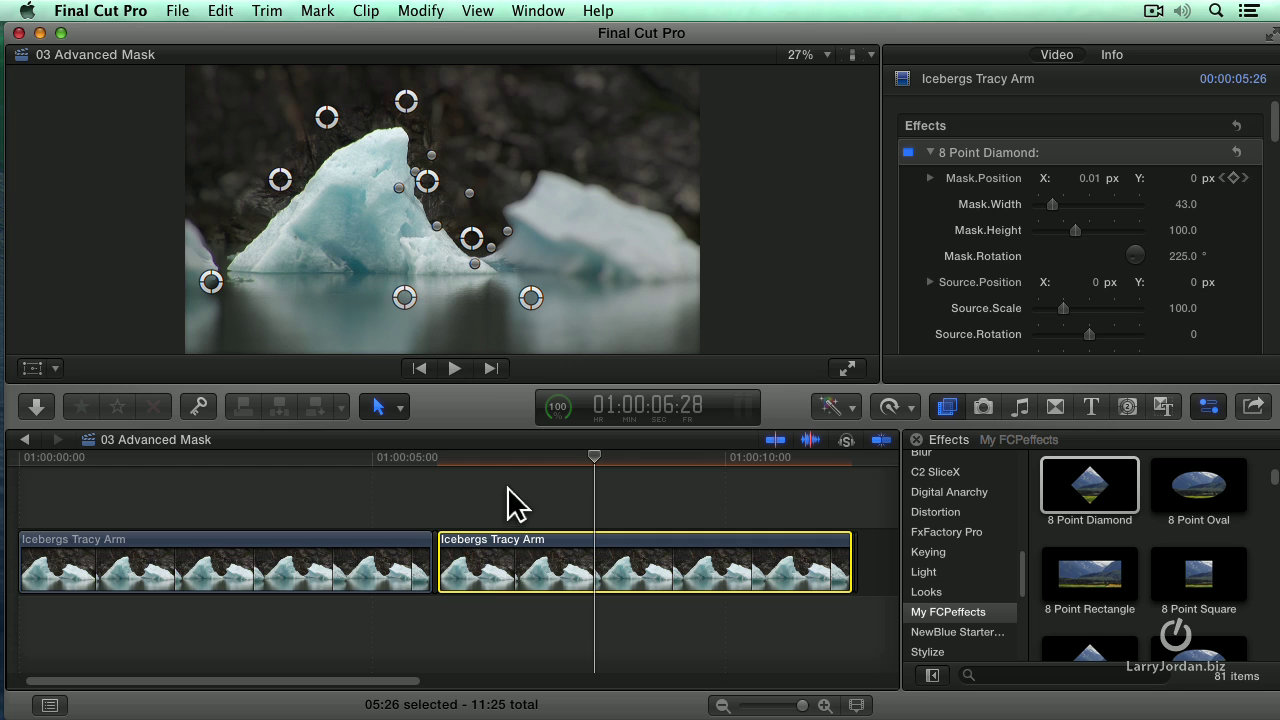
Step: Disable skimming, play the second clip from its start, then return to its first frame
click(436, 456)
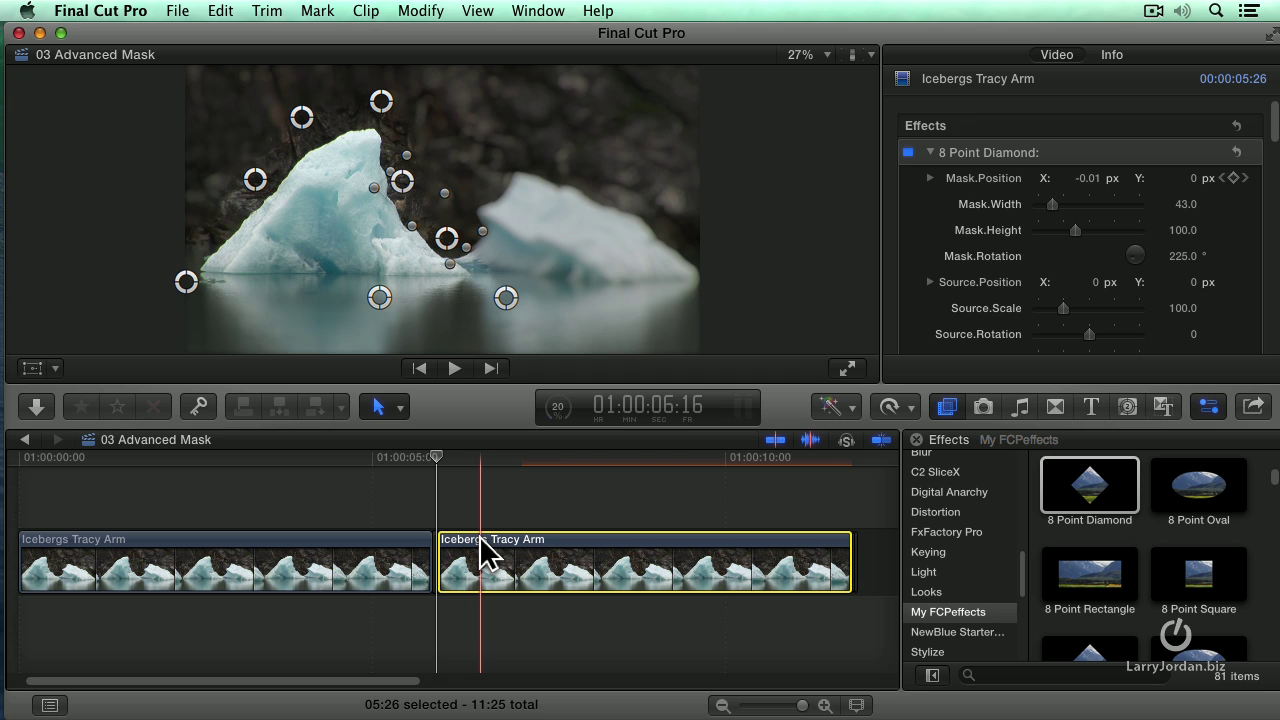
key(s)
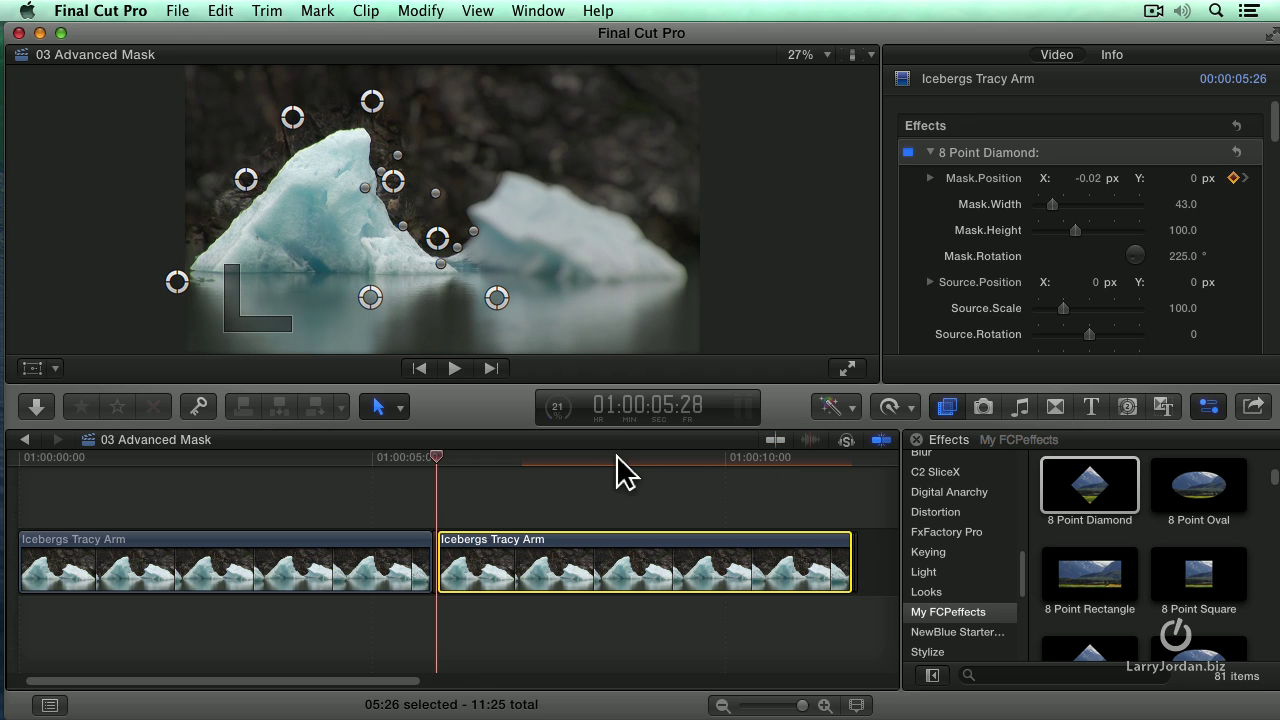
key(space)
key(space)
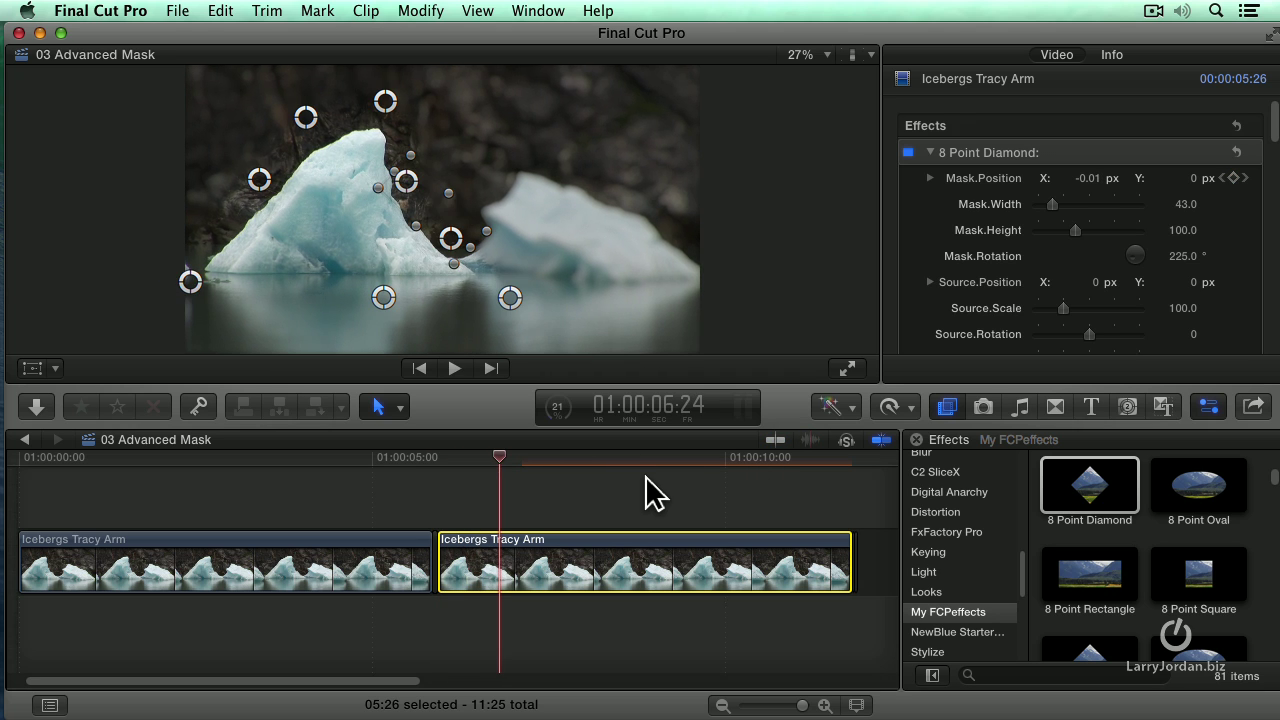
key(Up)
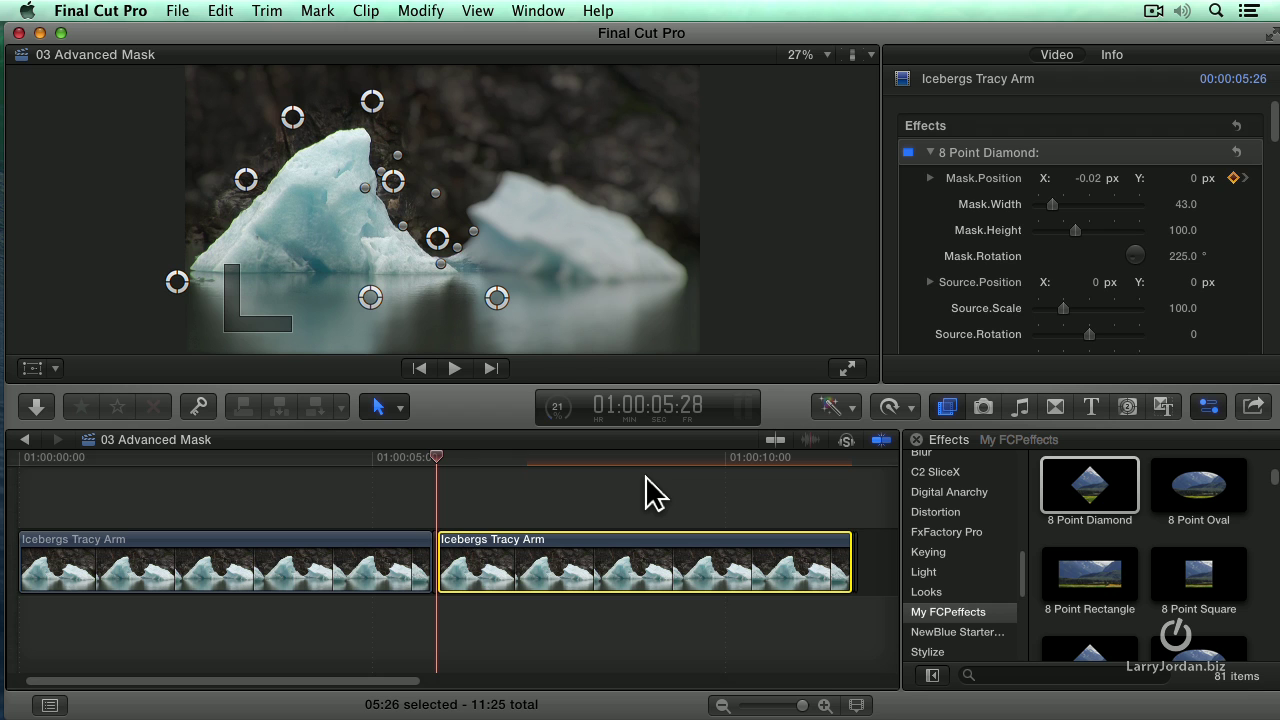